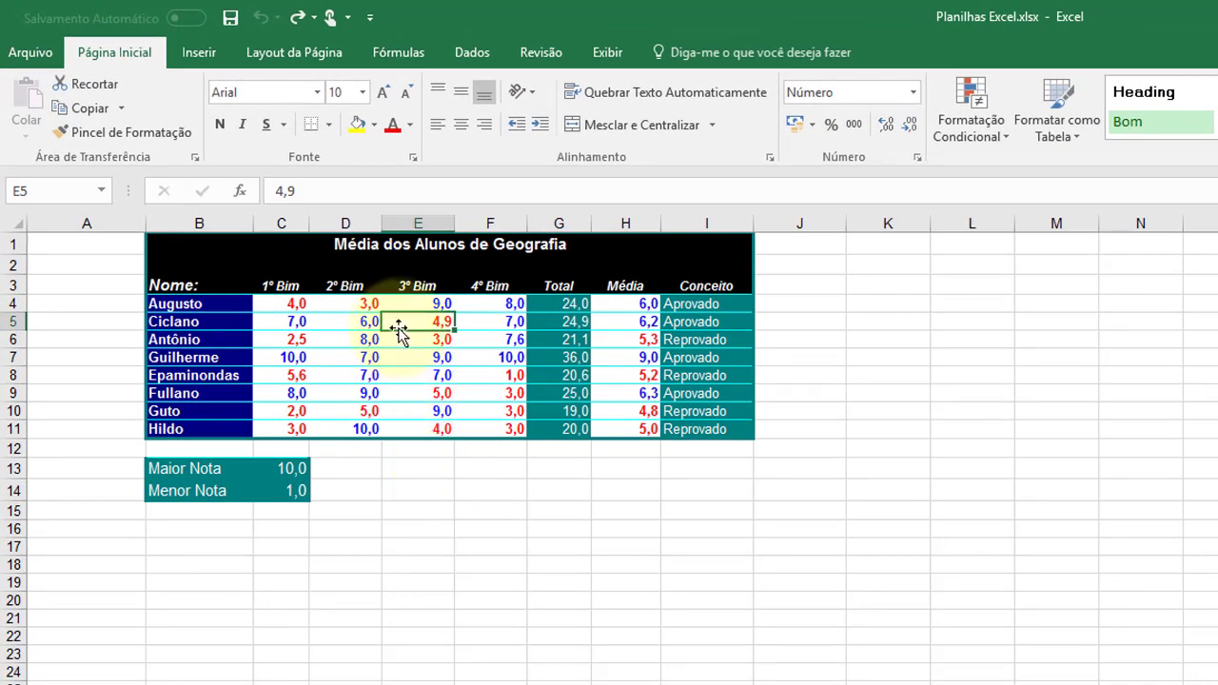
Look through Augusto's four bimester grades and his Total, Média and Conceito cells.
{"action": "left_click", "coordinate": [392, 354]}
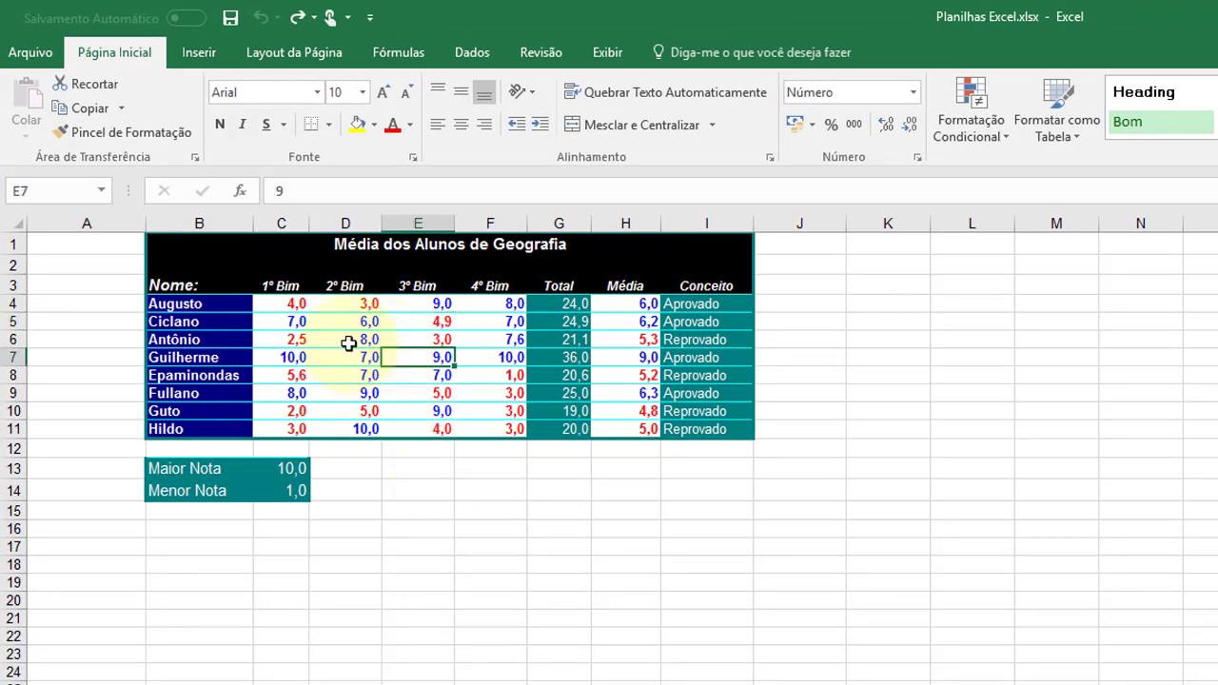
{"action": "left_click", "coordinate": [345, 339]}
{"action": "left_click", "coordinate": [274, 299]}
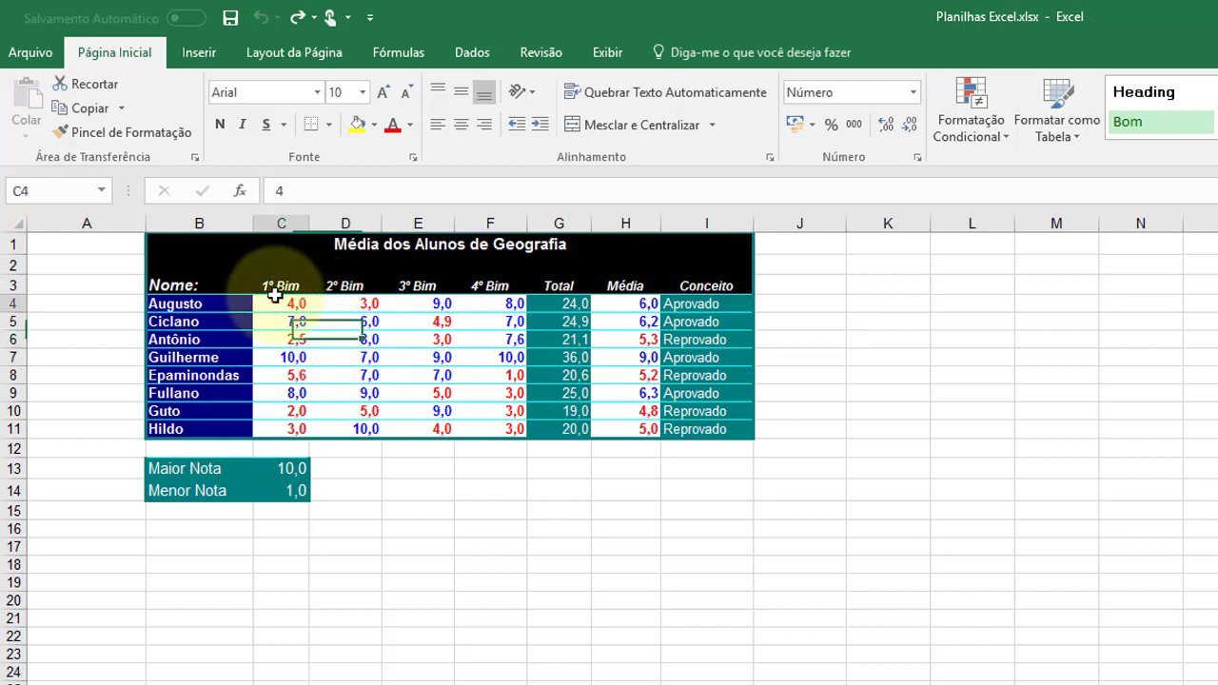
{"action": "left_click", "coordinate": [354, 303]}
{"action": "left_click", "coordinate": [426, 303]}
{"action": "left_click", "coordinate": [491, 303]}
{"action": "left_click", "coordinate": [569, 305]}
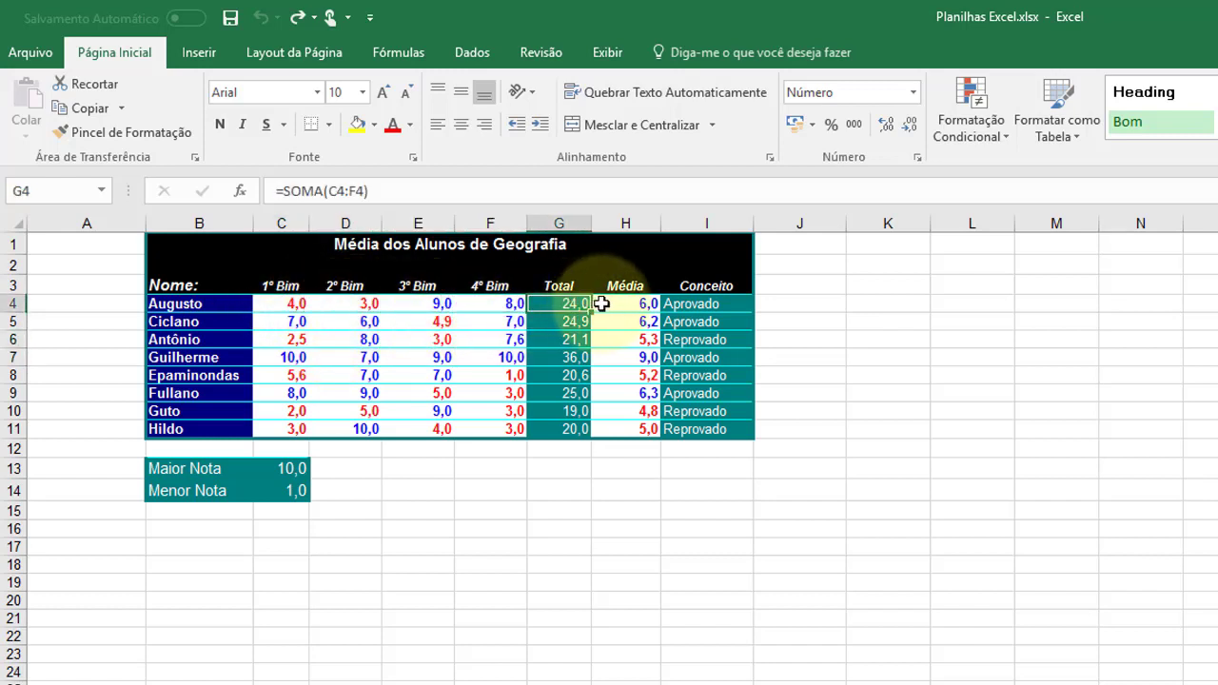
{"action": "left_click", "coordinate": [632, 304]}
{"action": "left_click", "coordinate": [702, 304]}
{"action": "left_click", "coordinate": [948, 410]}
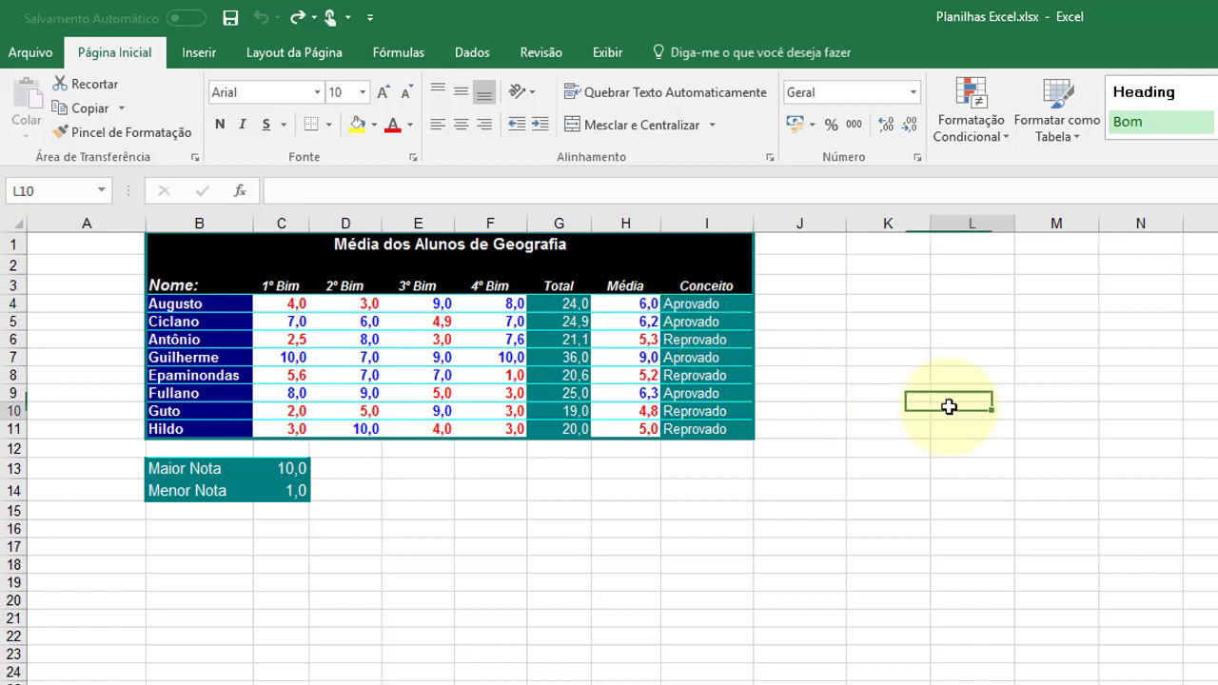
Review the SOMA, MÉDIA and SE formulas behind Augusto's Total, Média and Conceito.
{"action": "left_click", "coordinate": [649, 305]}
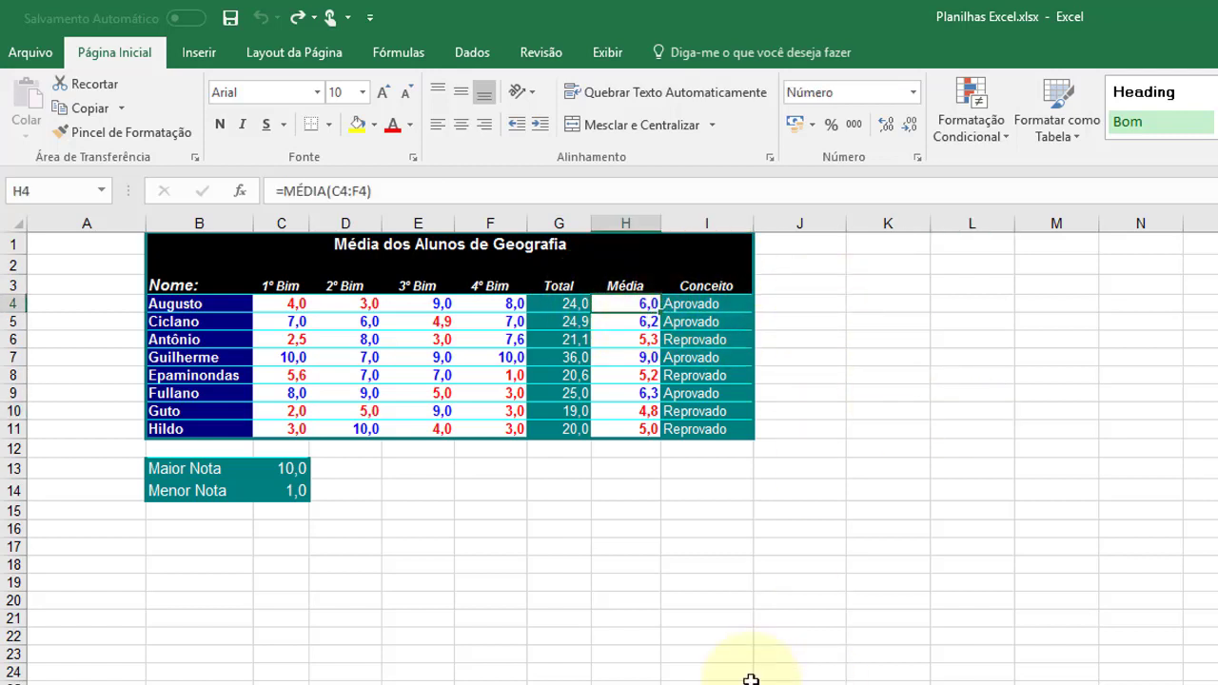
{"action": "left_click", "coordinate": [556, 305]}
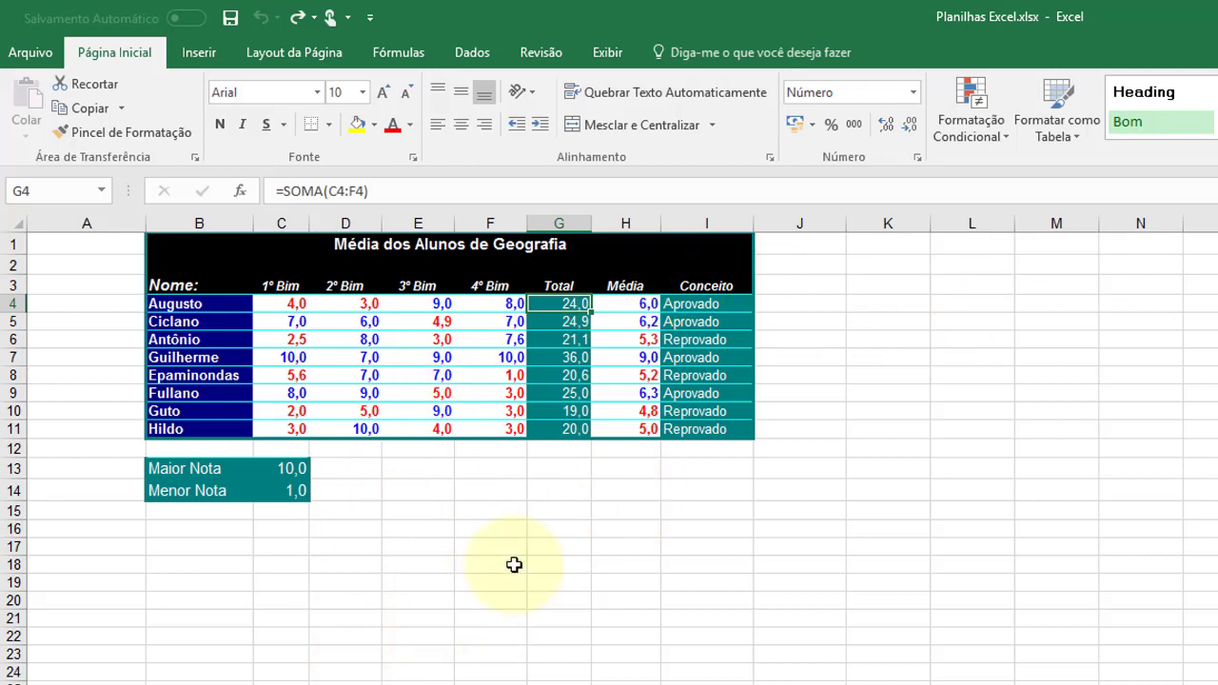
{"action": "left_click", "coordinate": [571, 320]}
{"action": "left_click", "coordinate": [576, 304]}
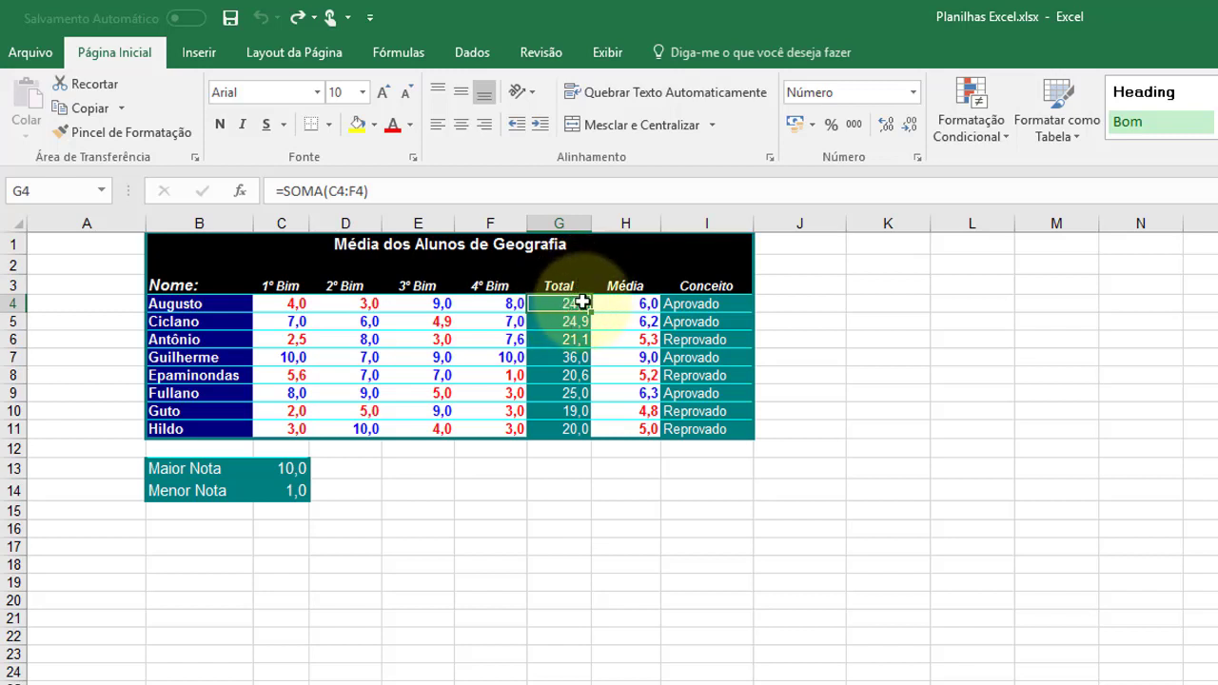
{"action": "left_click", "coordinate": [630, 305]}
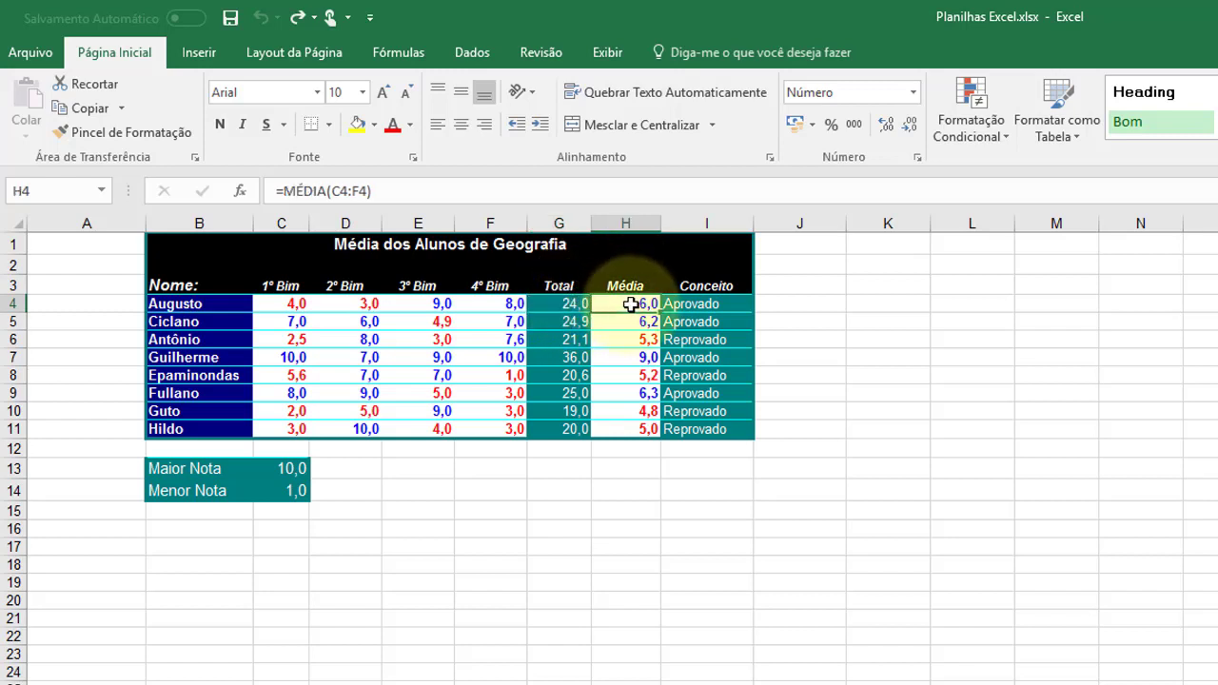
{"action": "left_click", "coordinate": [708, 304]}
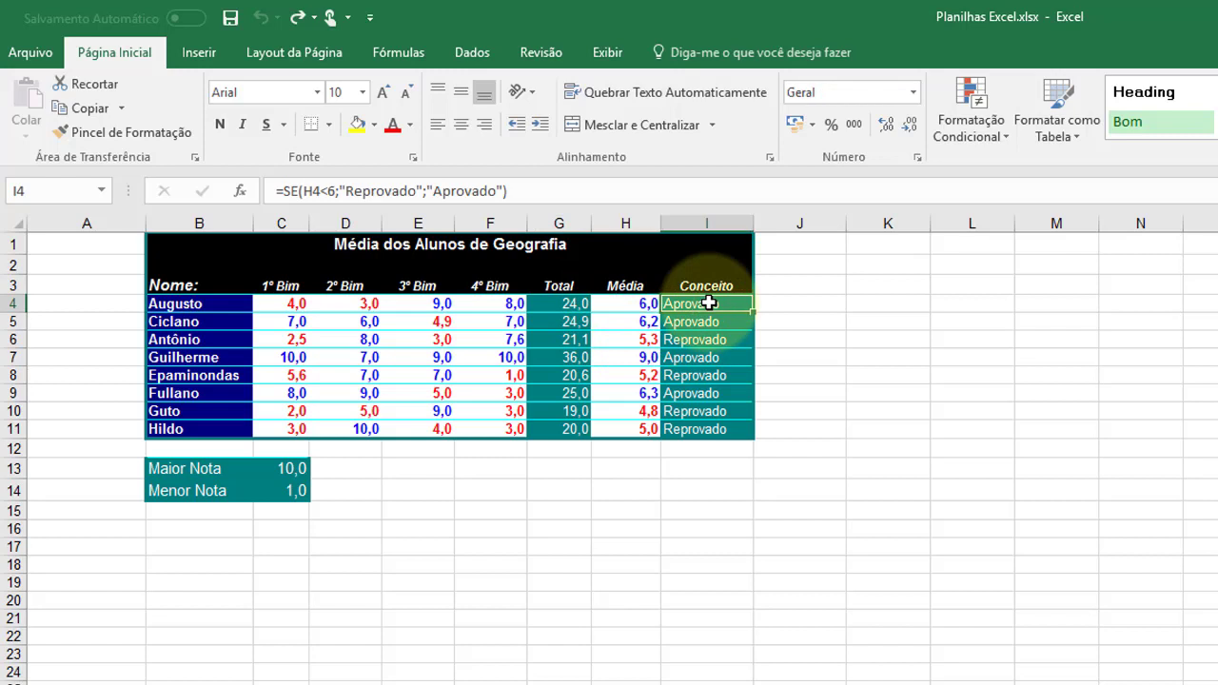
{"action": "left_click", "coordinate": [629, 304]}
{"action": "left_click", "coordinate": [567, 304]}
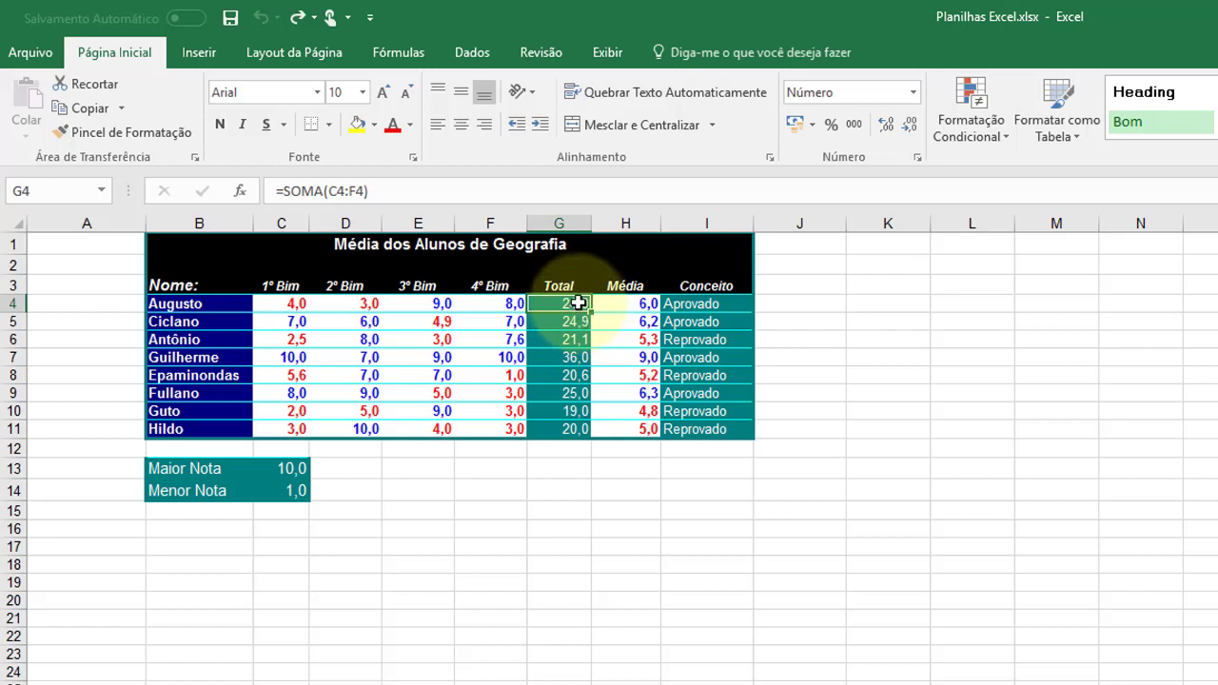
Compare the SOMA formulas in G4 and G5, ending on the Total header G3.
{"action": "left_click", "coordinate": [562, 285]}
{"action": "key", "text": "Down"}
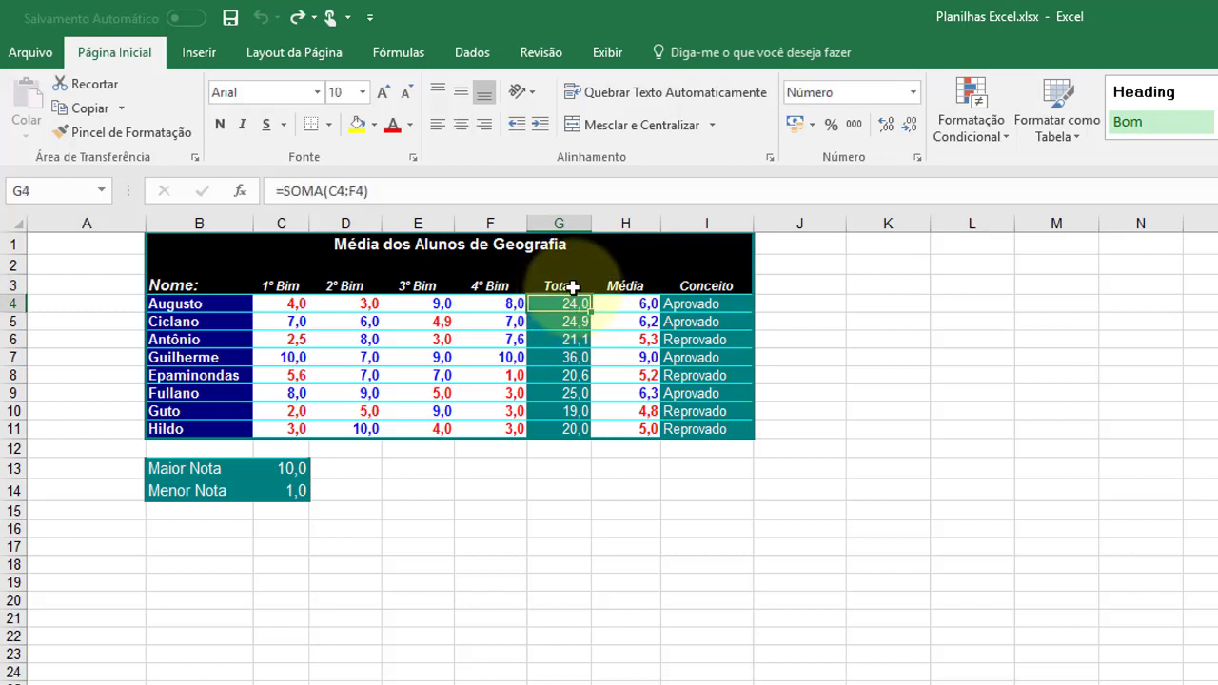
{"action": "left_click", "coordinate": [551, 320]}
{"action": "left_click", "coordinate": [569, 304]}
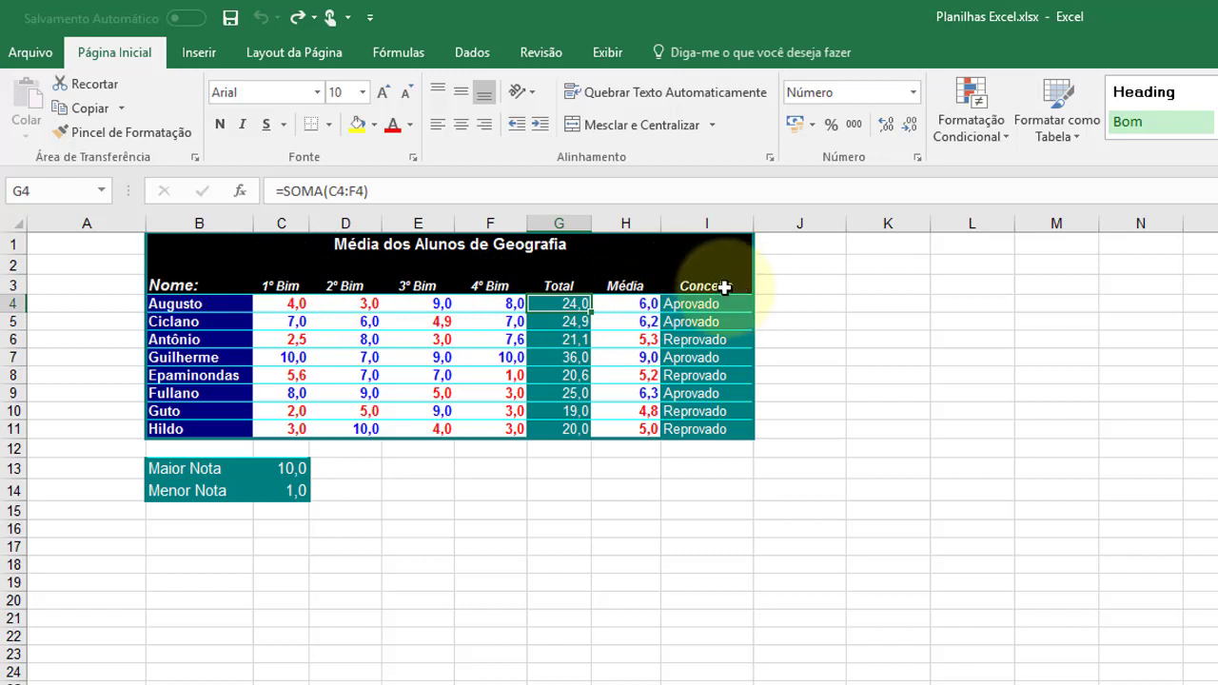
{"action": "left_click", "coordinate": [557, 288]}
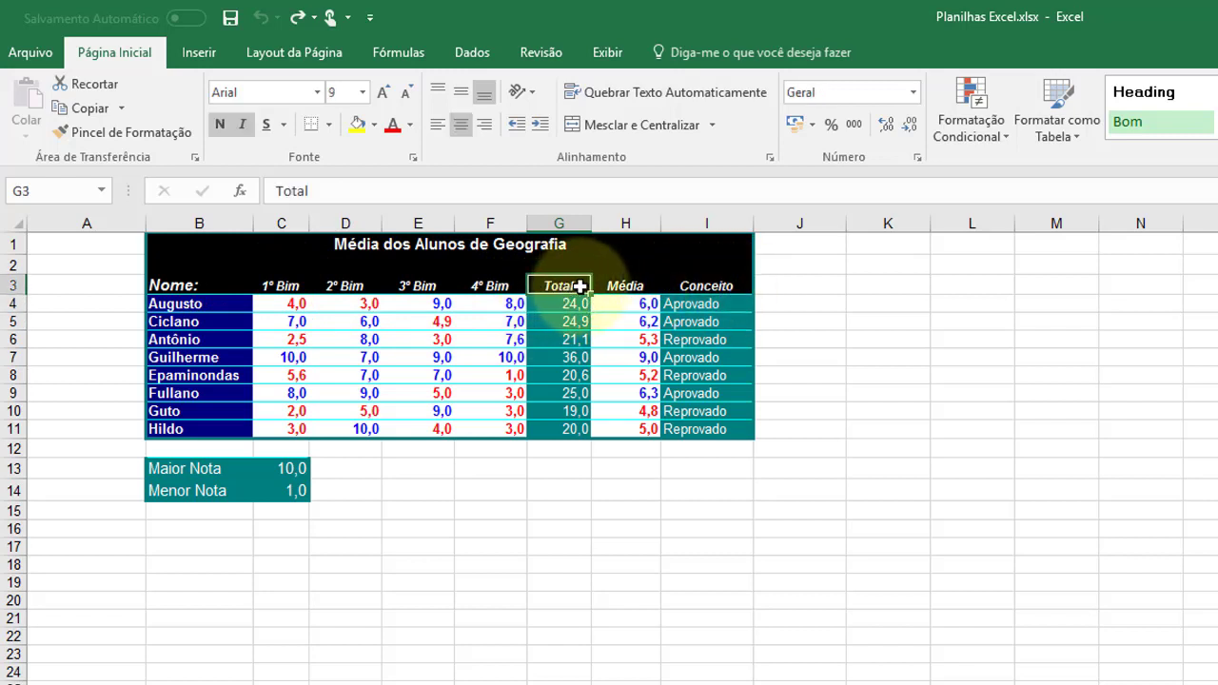
{"action": "left_click", "coordinate": [569, 304]}
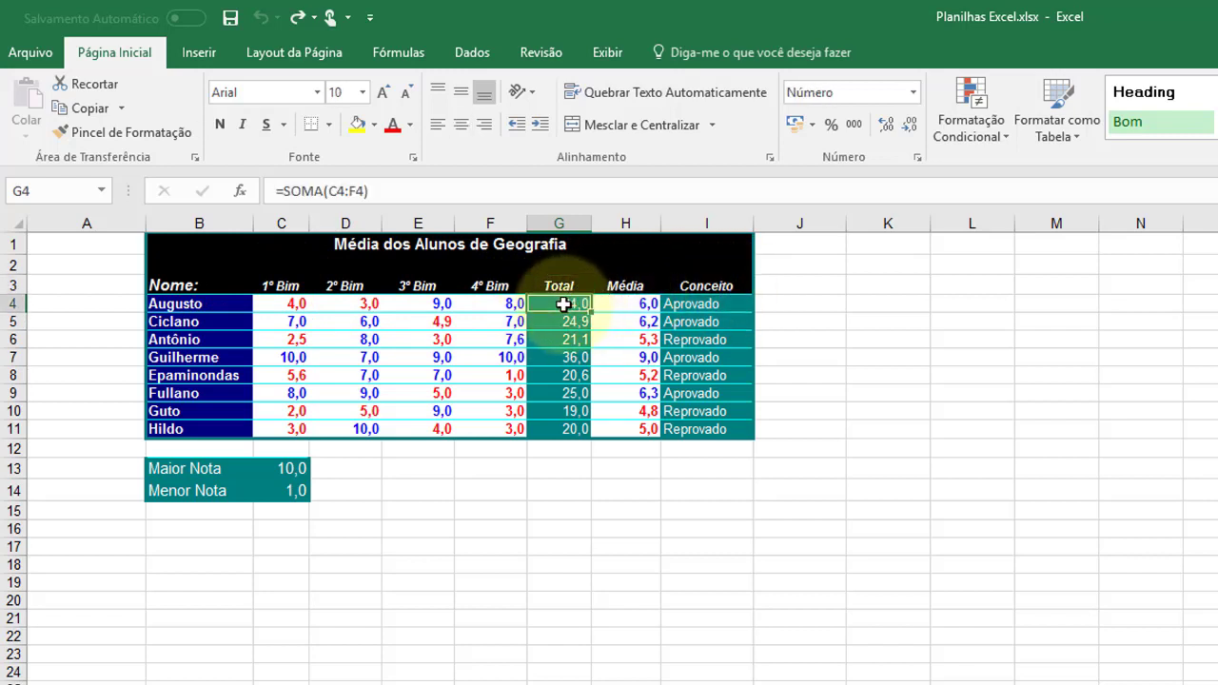
{"action": "left_click", "coordinate": [574, 286]}
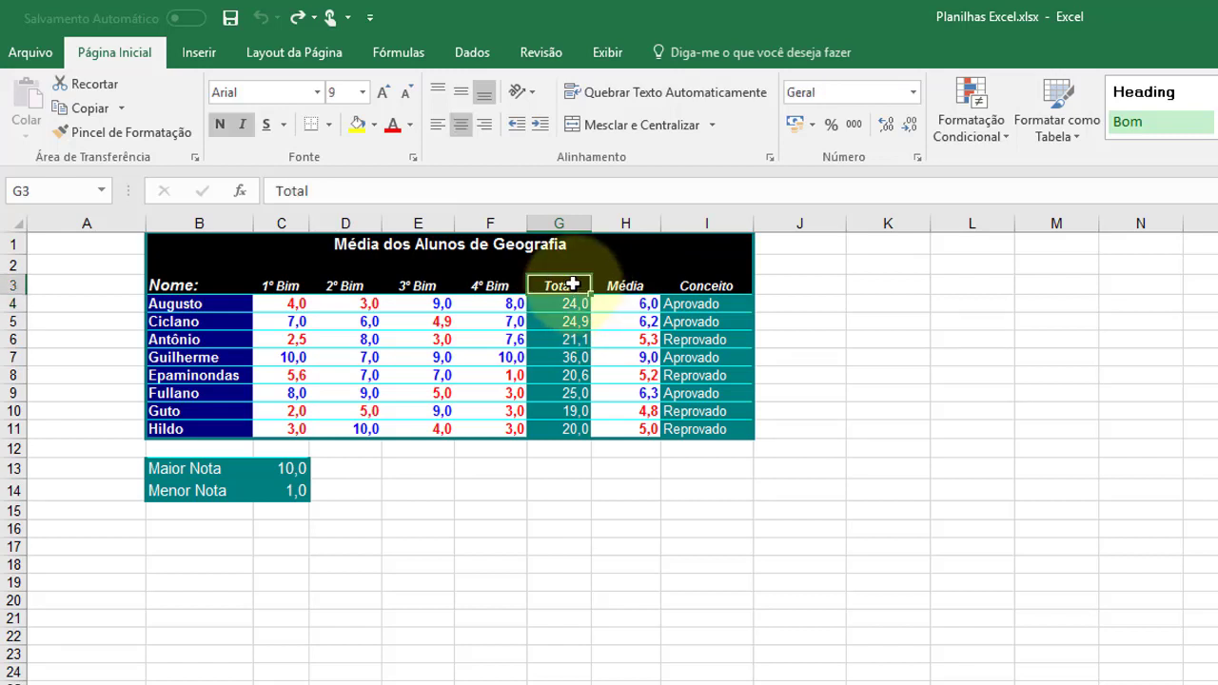
Insert a comment on G3, erase its author line, then delete the empty comment.
{"action": "right_click", "coordinate": [575, 286]}
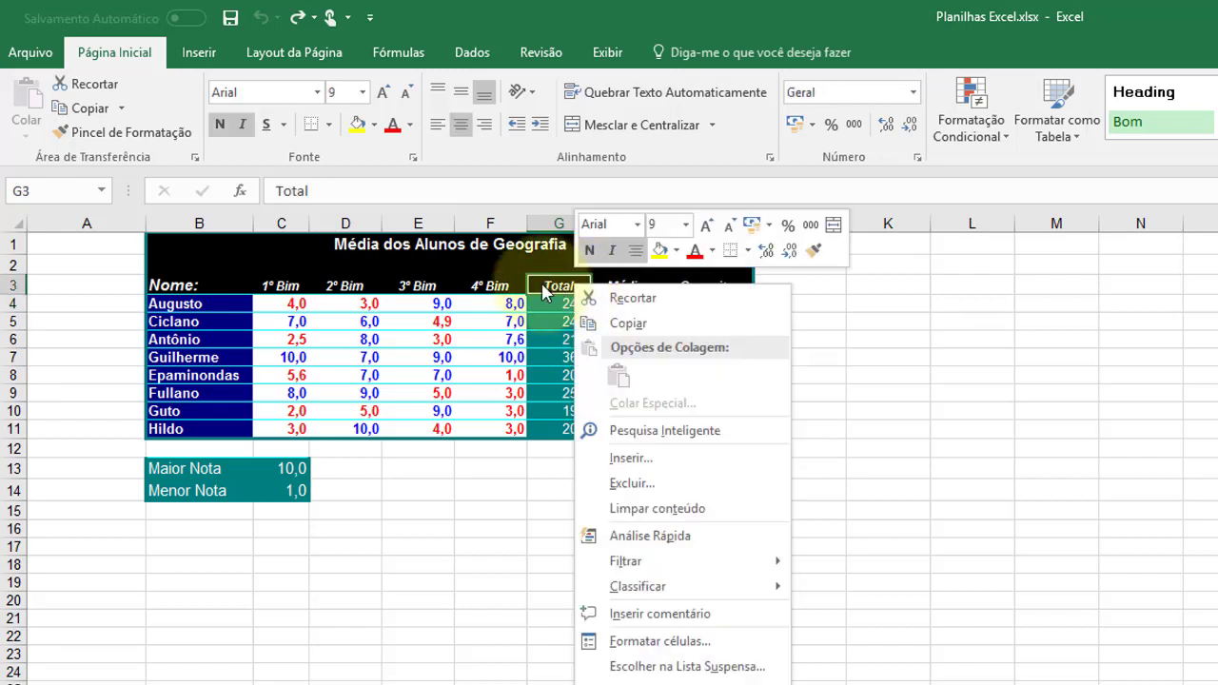
{"action": "left_click", "coordinate": [664, 617]}
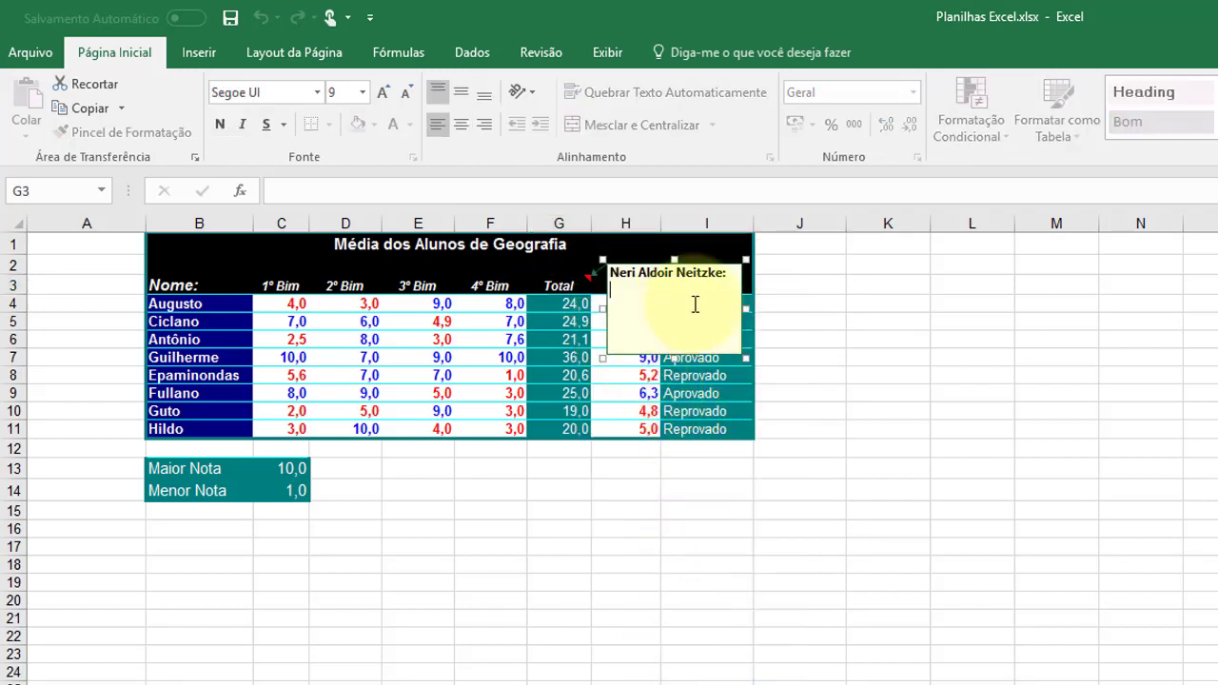
{"action": "key", "text": "ctrl+a"}
{"action": "key", "text": "BackSpace"}
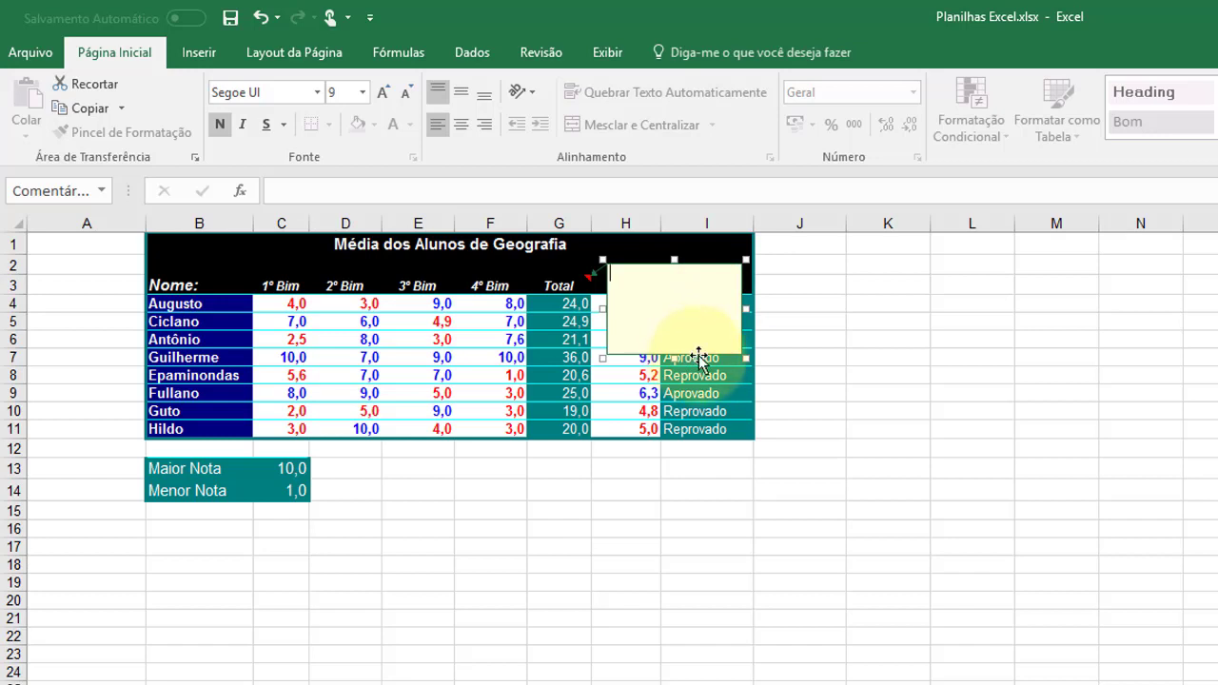
{"action": "left_click", "coordinate": [701, 355]}
{"action": "key", "text": "Delete"}
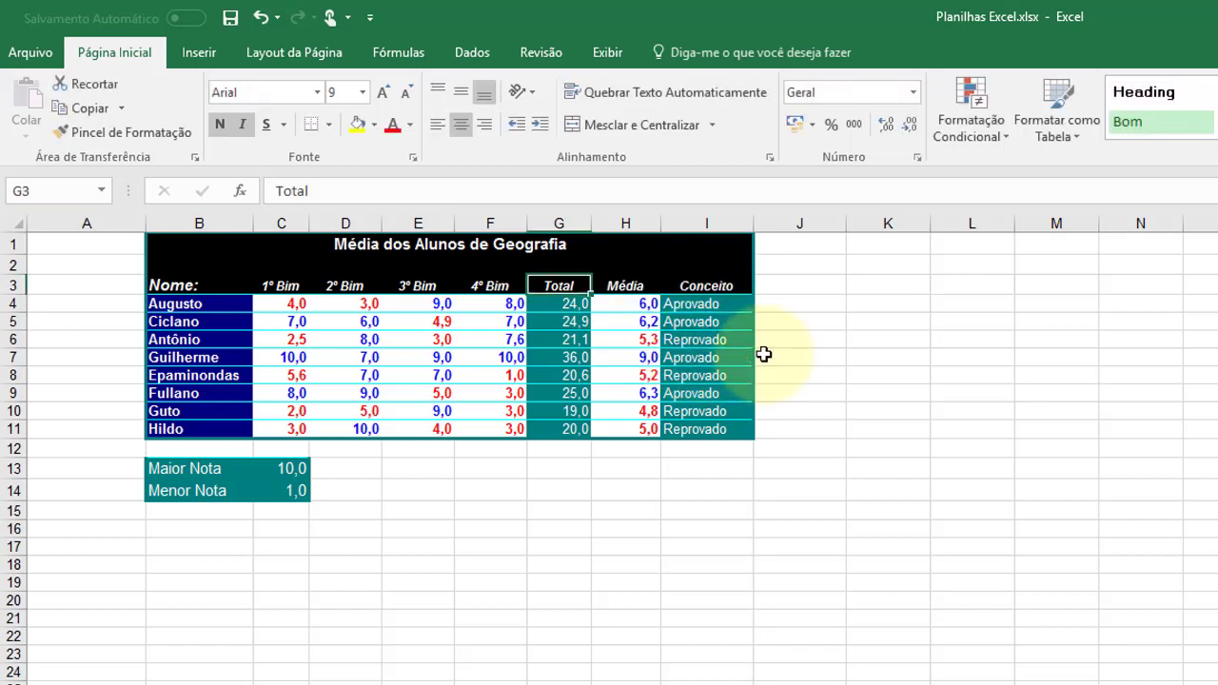
{"action": "left_click", "coordinate": [702, 377]}
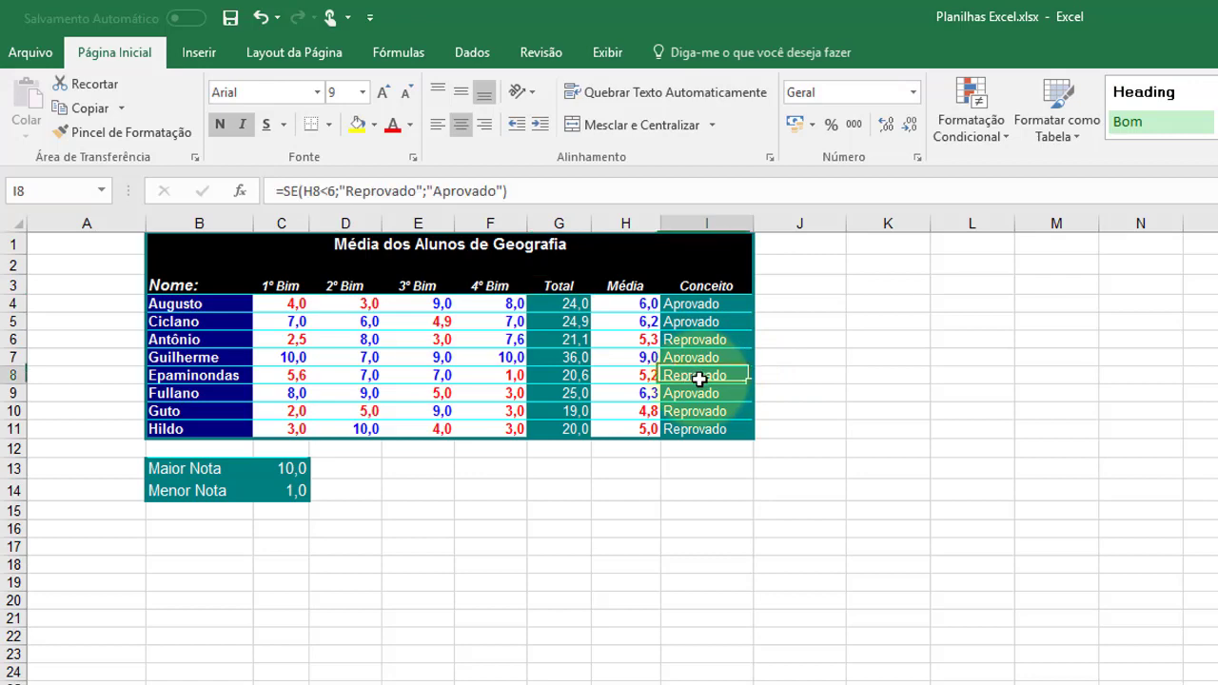
Re-insert an author-free comment on G3 and stretch the box wider and taller.
{"action": "right_click", "coordinate": [554, 286]}
{"action": "key", "text": "Escape"}
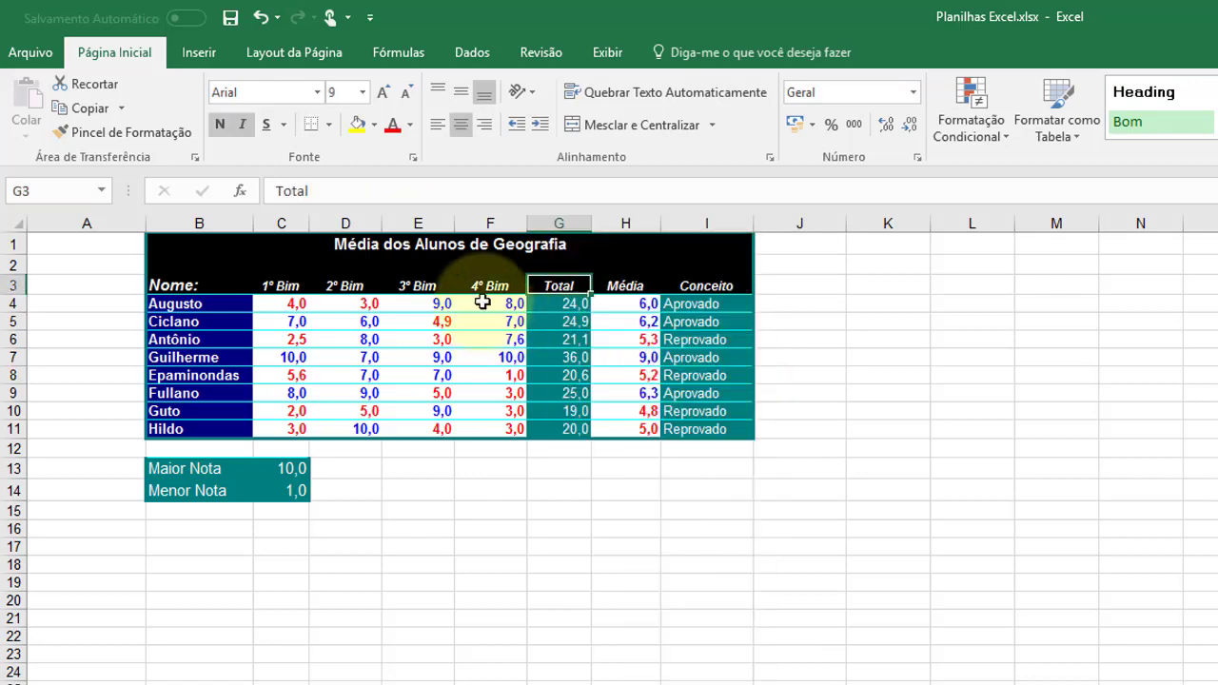
{"action": "right_click", "coordinate": [554, 287]}
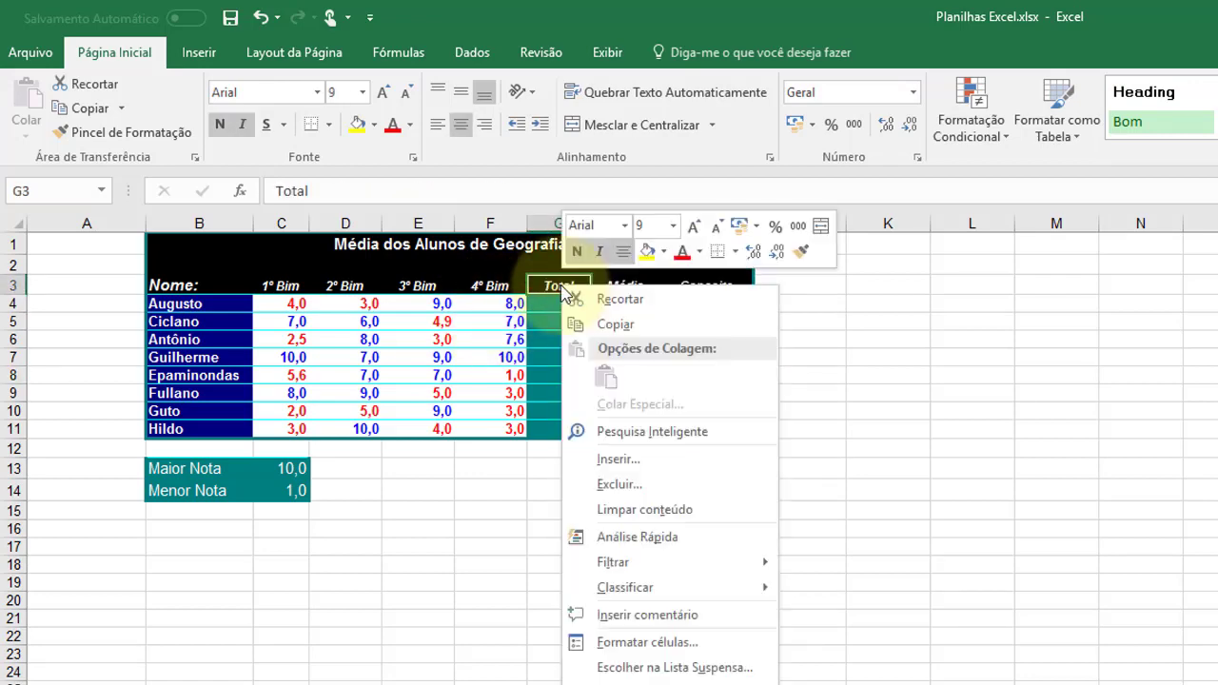
{"action": "left_click", "coordinate": [700, 614]}
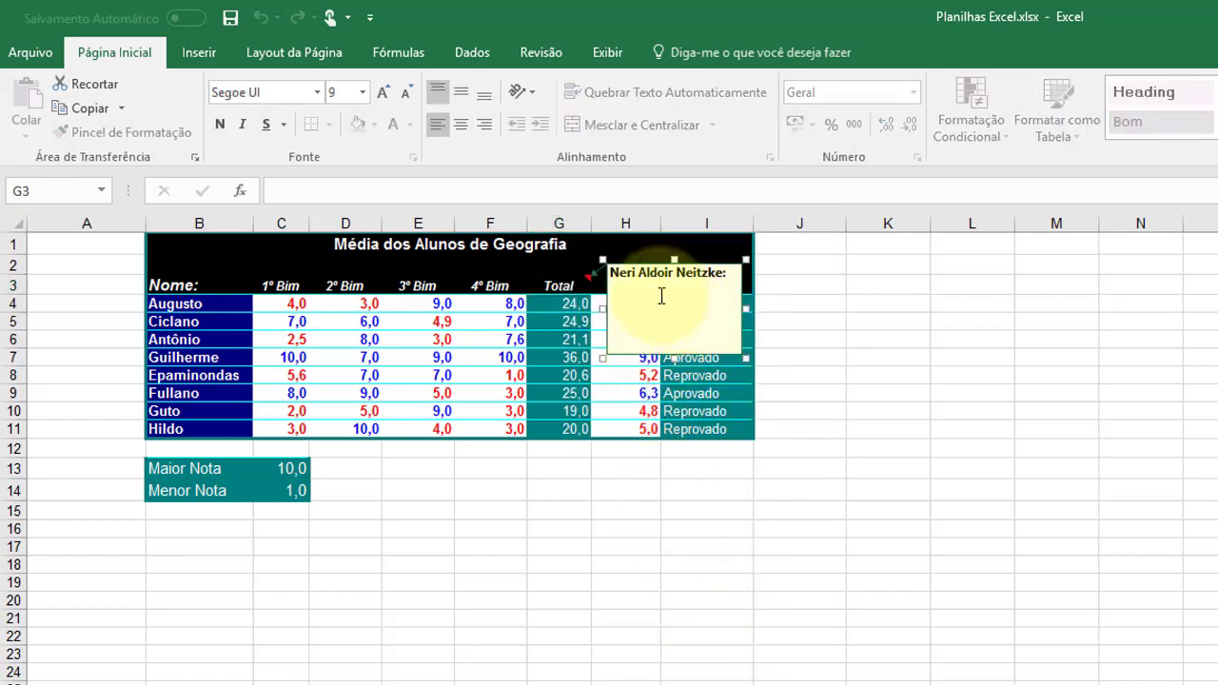
{"action": "key", "text": "Delete"}
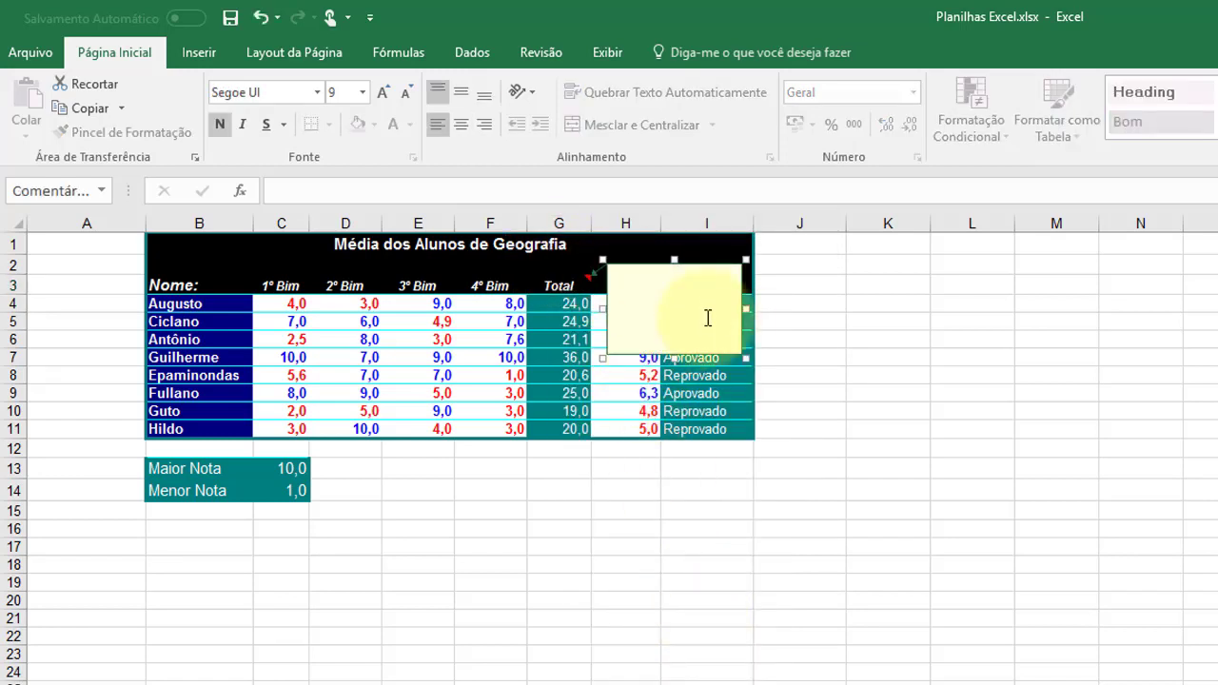
{"action": "left_click_drag", "start_coordinate": [746, 308], "coordinate": [1057, 310]}
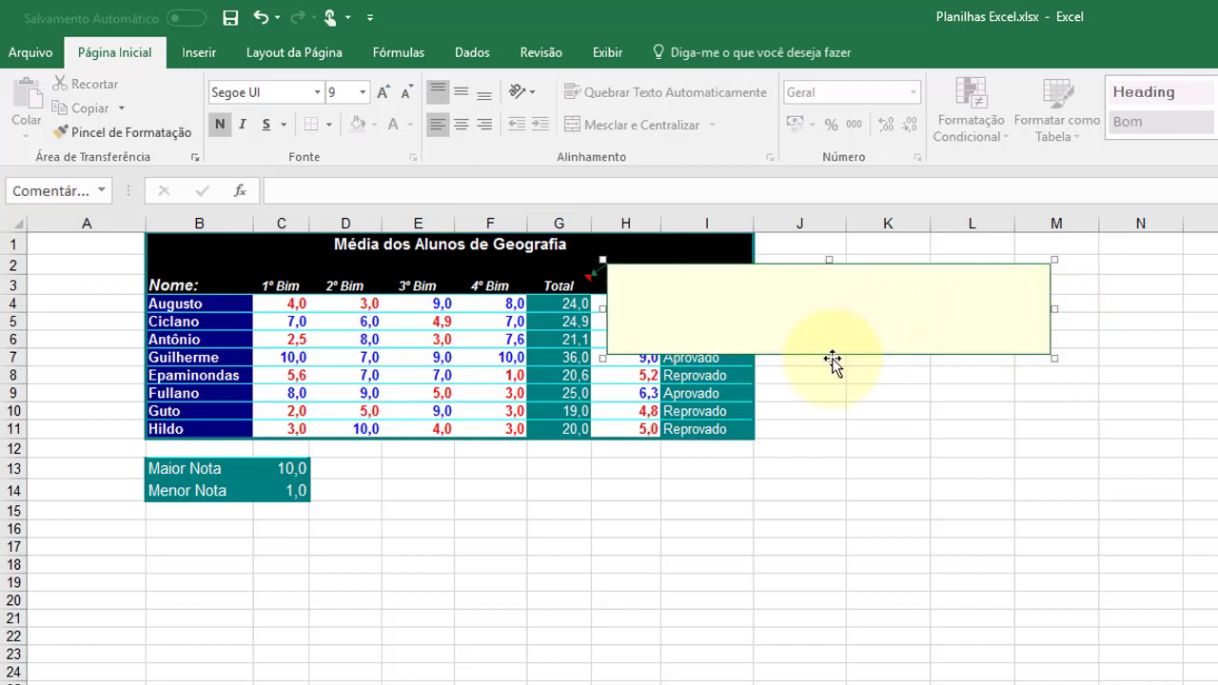
{"action": "mouse_move", "coordinate": [829, 358]}
{"action": "left_mouse_down"}
{"action": "mouse_move", "coordinate": [829, 684]}
{"action": "mouse_move", "coordinate": [811, 373]}
{"action": "left_mouse_up"}
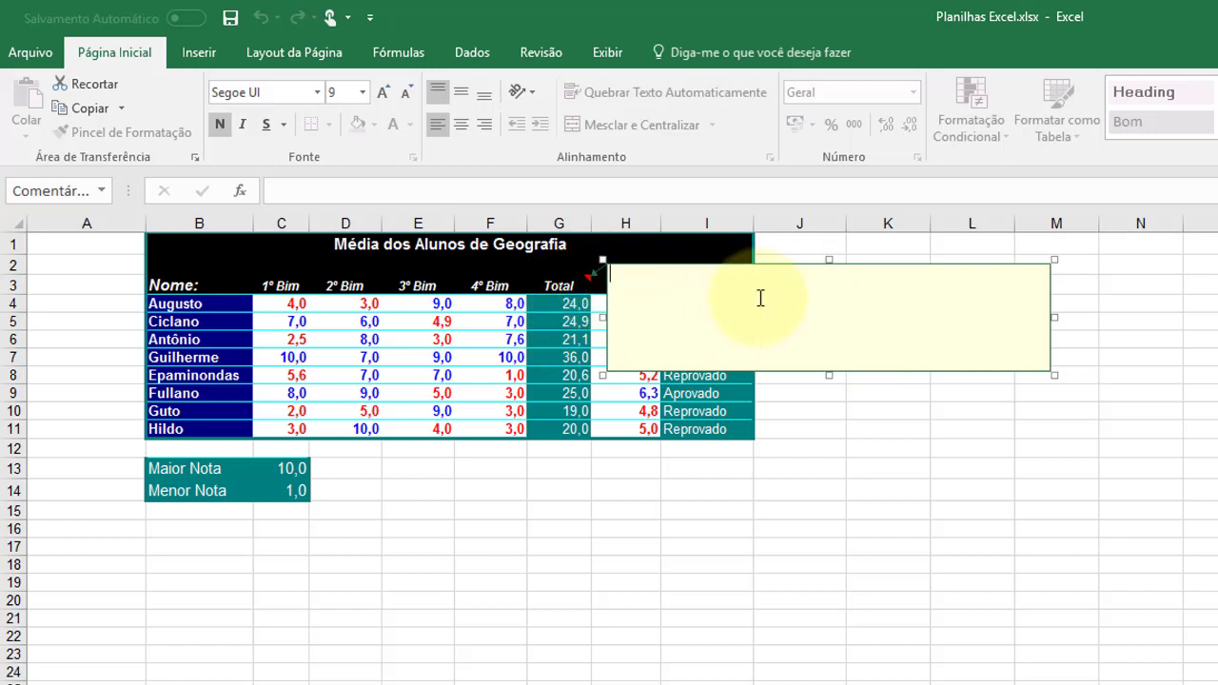
Type "Para fazer o total, foi utilizado a função SOMA. Somando as 4 notas dos 4 bimestres. =SOMA(" in the comment, fixing typos.
{"action": "type", "text": "Pa"}
{"action": "type", "text": "rafazer"}
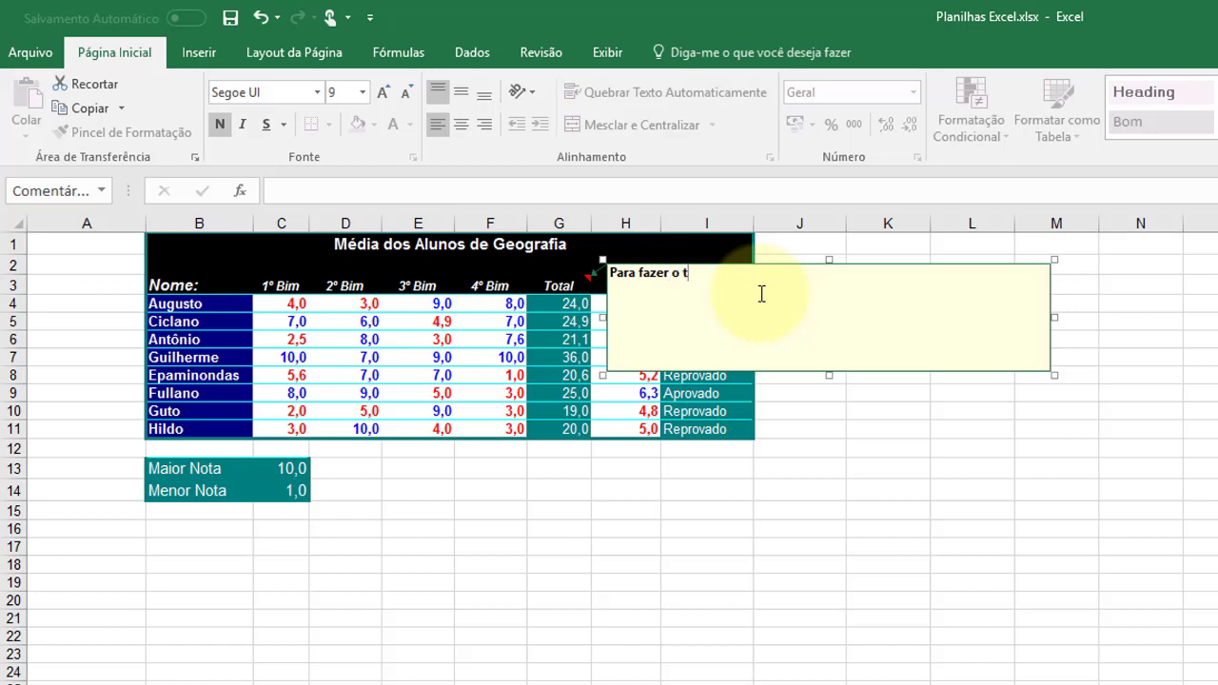
{"action": "type", "text": "otal,"}
{"action": "type", "text": "oi"}
{"action": "type", "text": "ili"}
{"action": "type", "text": "zado a"}
{"action": "type", "text": " funç"}
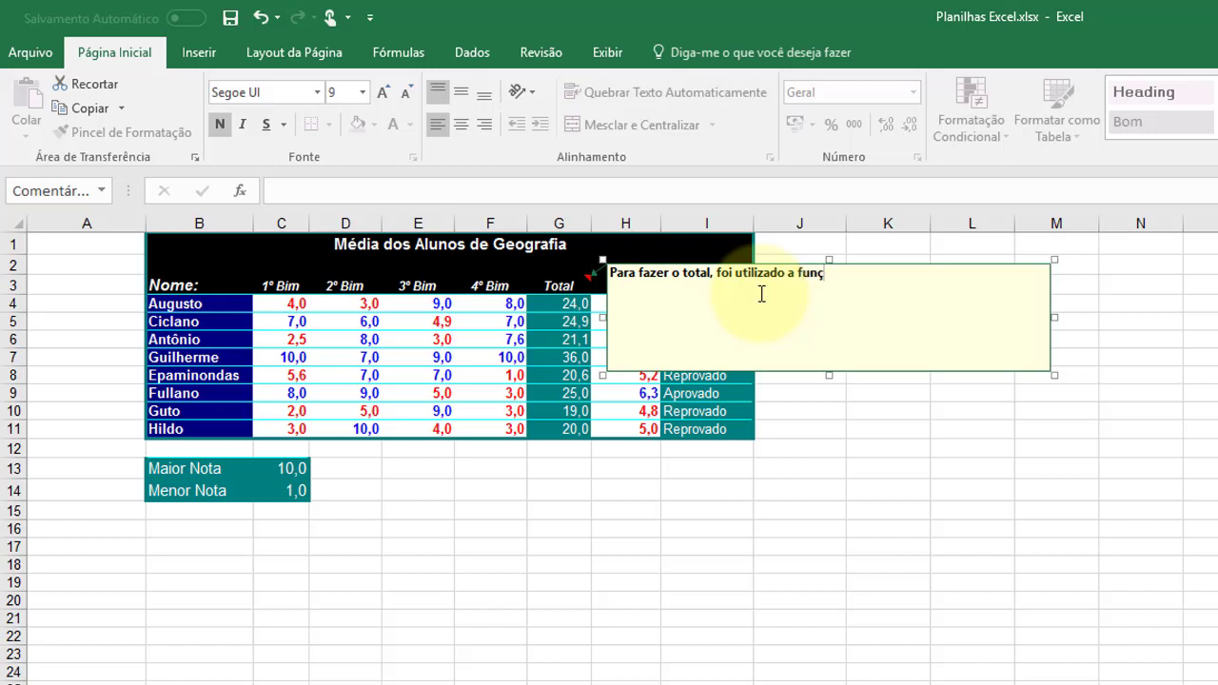
{"action": "type", "text": "ão S"}
{"action": "type", "text": "OMA"}
{"action": "type", "text": "Somando"}
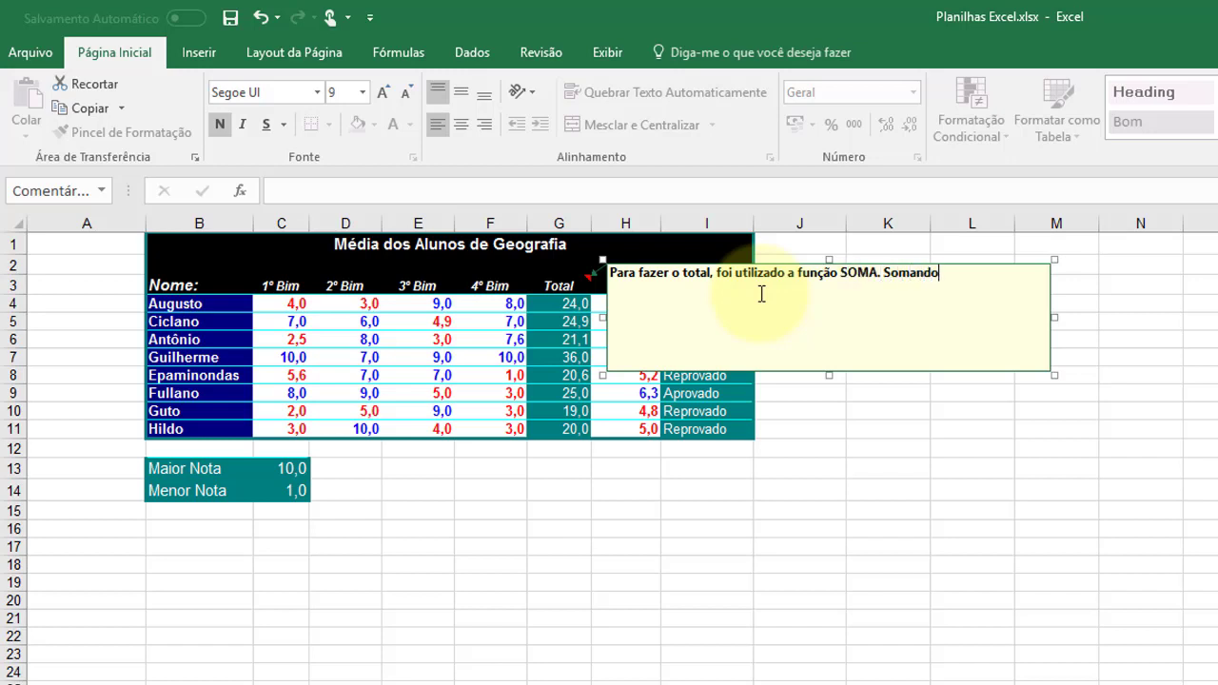
{"action": "type", "text": " os "}
{"action": "type", "text": "notas"}
{"action": "type", "text": "dos"}
{"action": "type", "text": "biments"}
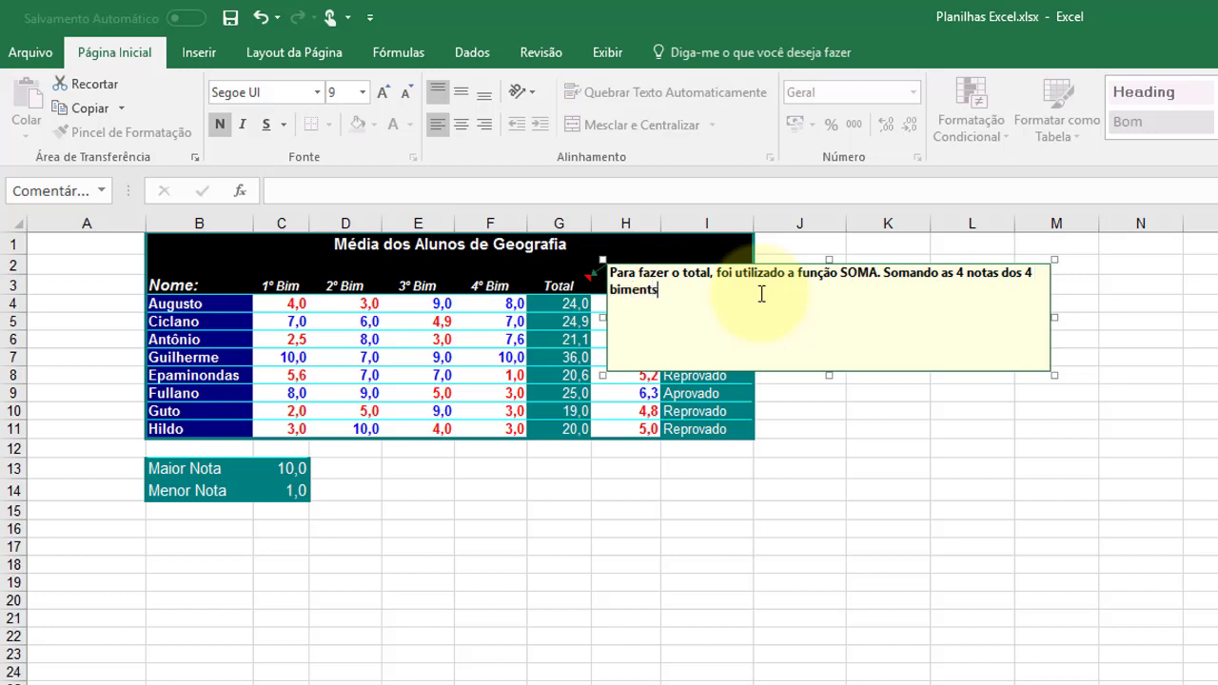
{"action": "key", "text": "BackSpace"}
{"action": "key", "text": "BackSpace"}
{"action": "key", "text": "BackSpace"}
{"action": "type", "text": "s"}
{"action": "type", "text": "res"}
{"action": "type", "text": ". "}
{"action": "type", "text": "=soma"}
{"action": "key", "text": "BackSpace"}
{"action": "key", "text": "BackSpace"}
{"action": "key", "text": "BackSpace"}
{"action": "type", "text": "SOMA"}
Finish the example as =SOMA(CELULAS COM VALORES A SEREM SOMADOS), correcting the misspelled CELULAS.
{"action": "type", "text": "V"}
{"action": "type", "text": "ALU"}
{"action": "key", "text": "BackSpace"}
{"action": "key", "text": "BackSpace"}
{"action": "key", "text": "BackSpace"}
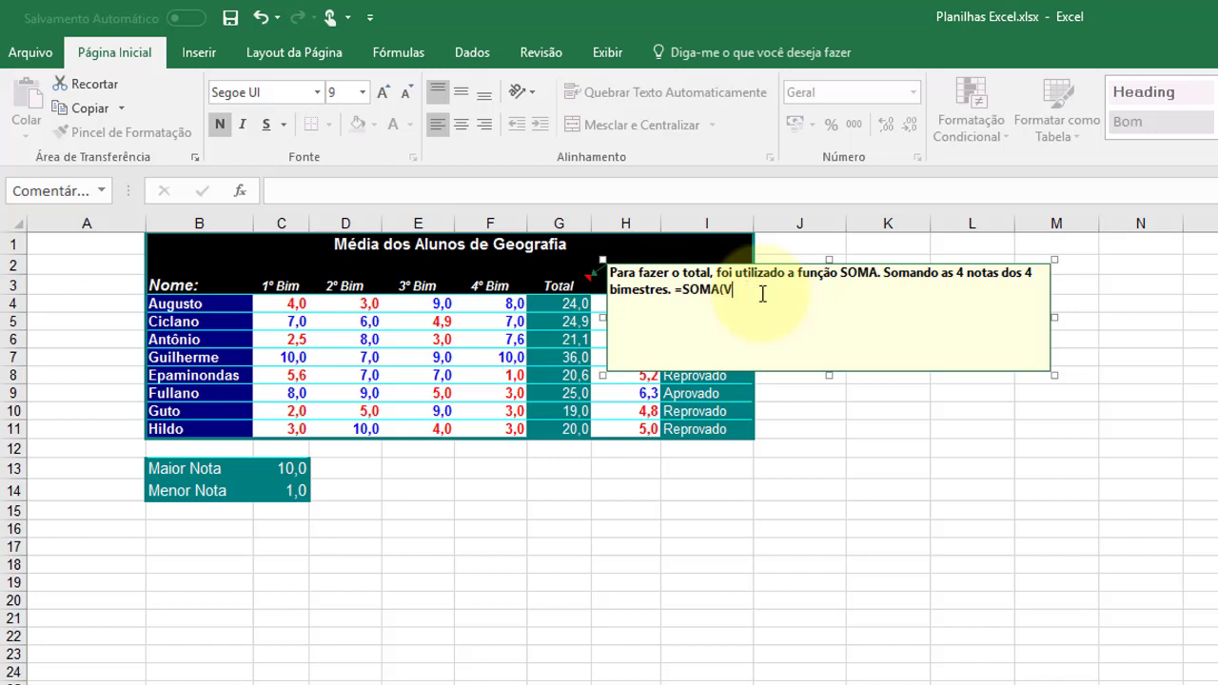
{"action": "key", "text": "BackSpace"}
{"action": "type", "text": "EULA"}
{"action": "type", "text": "S"}
{"action": "key", "text": "BackSpace"}
{"action": "key", "text": "BackSpace"}
{"action": "key", "text": "BackSpace"}
{"action": "key", "text": "BackSpace"}
{"action": "type", "text": "LU"}
{"action": "type", "text": "S"}
{"action": "left_click", "coordinate": [767, 290]}
{"action": "key", "text": "BackSpace"}
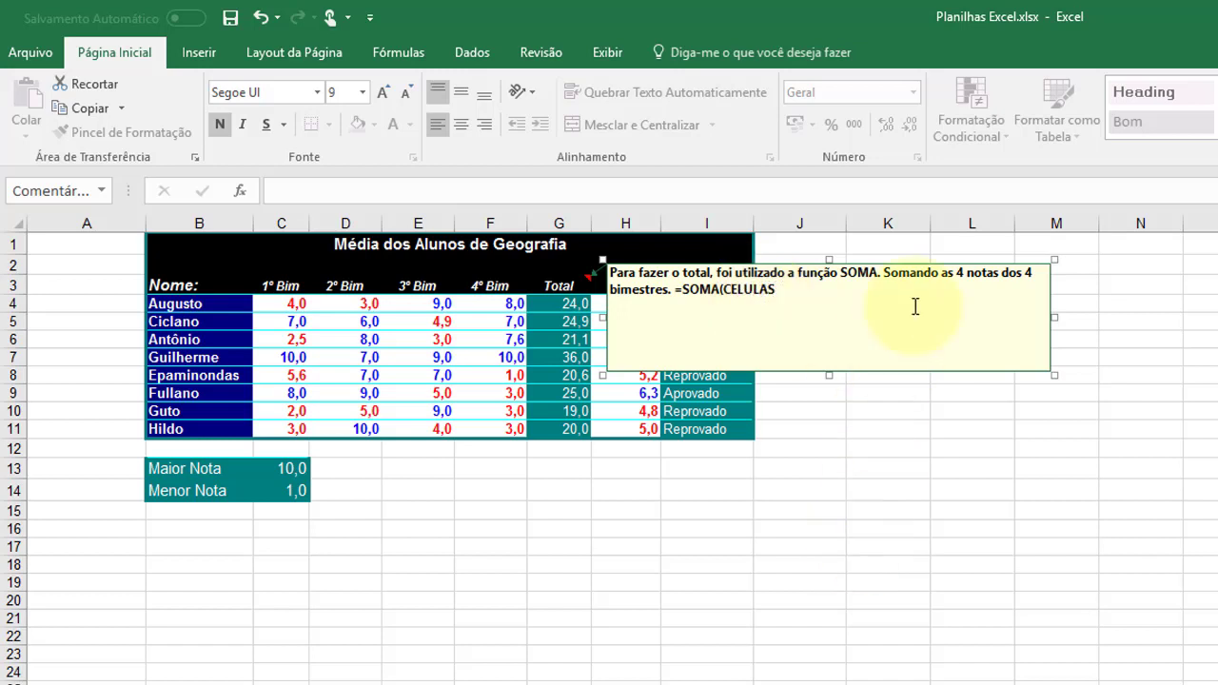
{"action": "key", "text": "End"}
{"action": "type", "text": "COM VALORES A"}
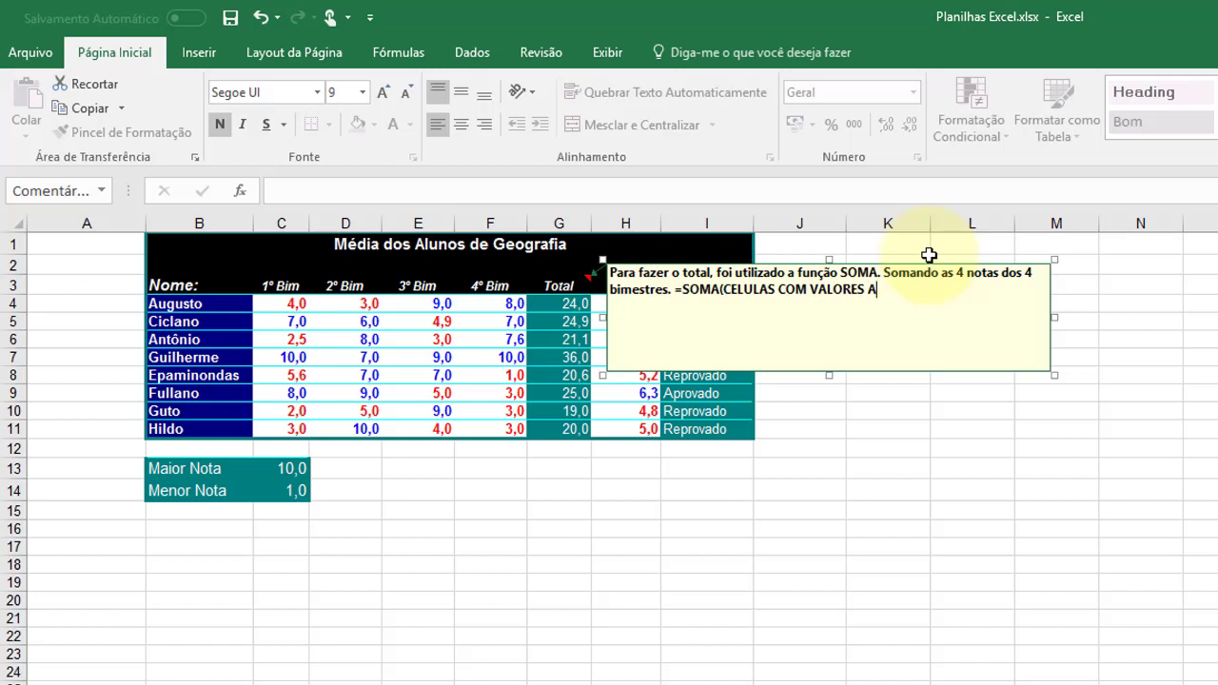
{"action": "type", "text": " SEREM SOMAD"}
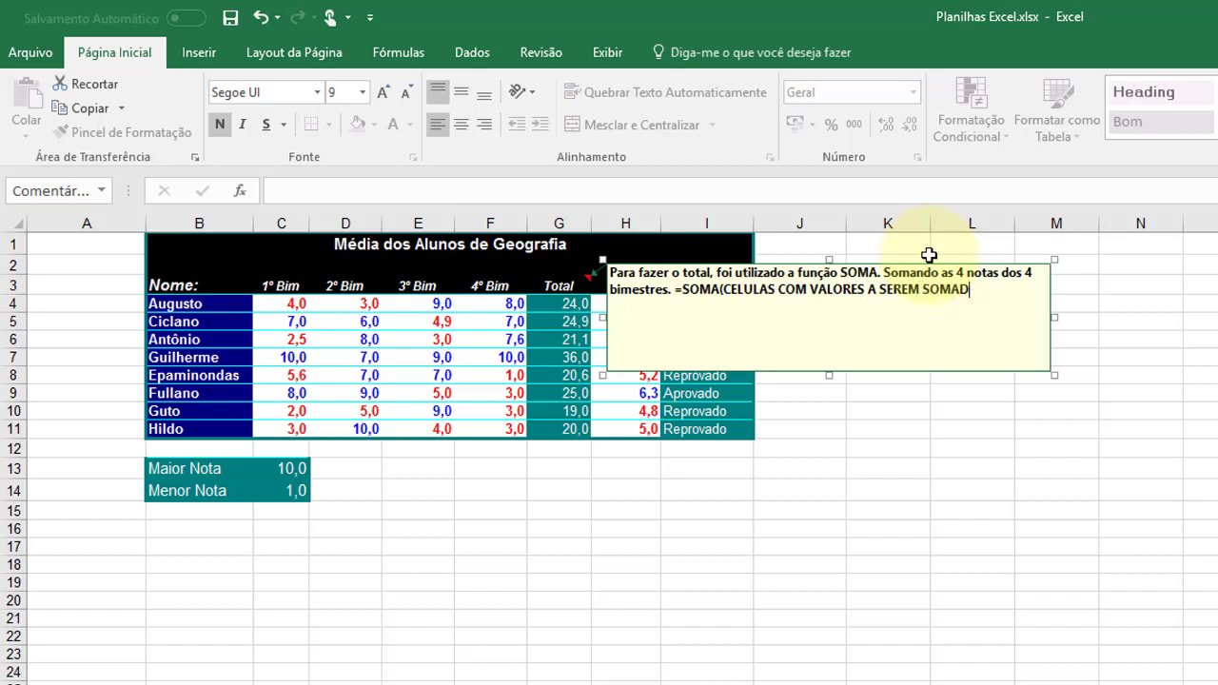
{"action": "type", "text": "OS"}
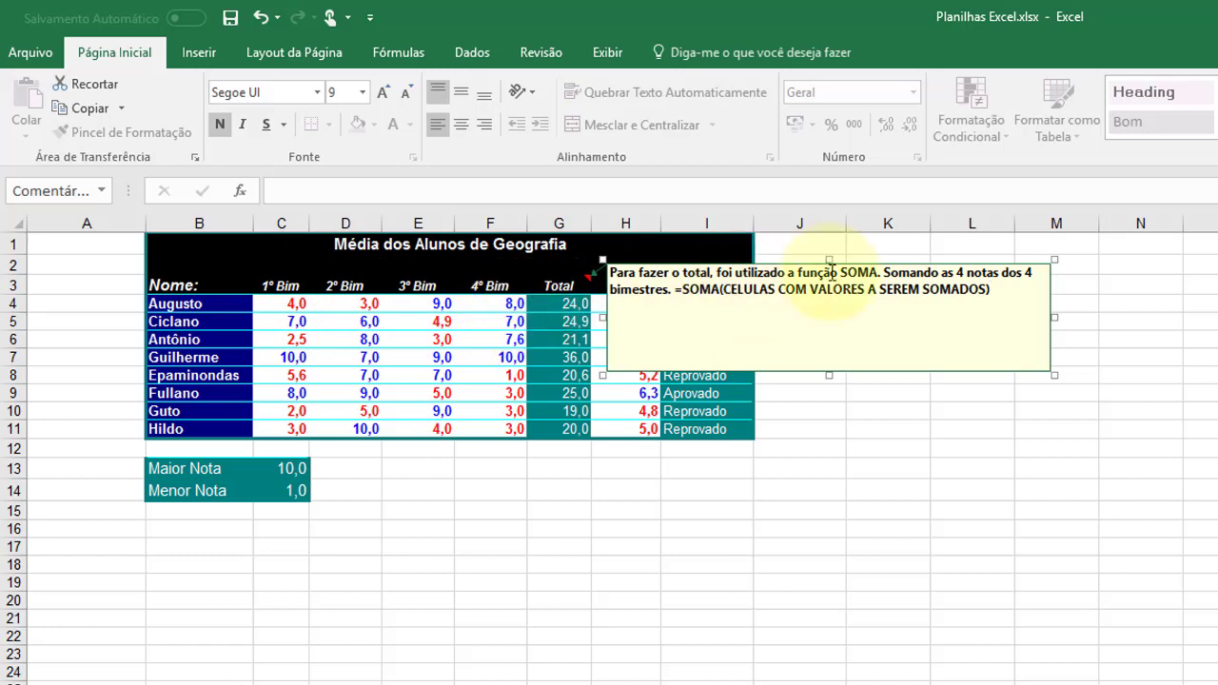
Widen the Total comment box and trim its height so the text sits on two lines.
{"action": "left_click_drag", "start_coordinate": [1054, 318], "coordinate": [830, 318]}
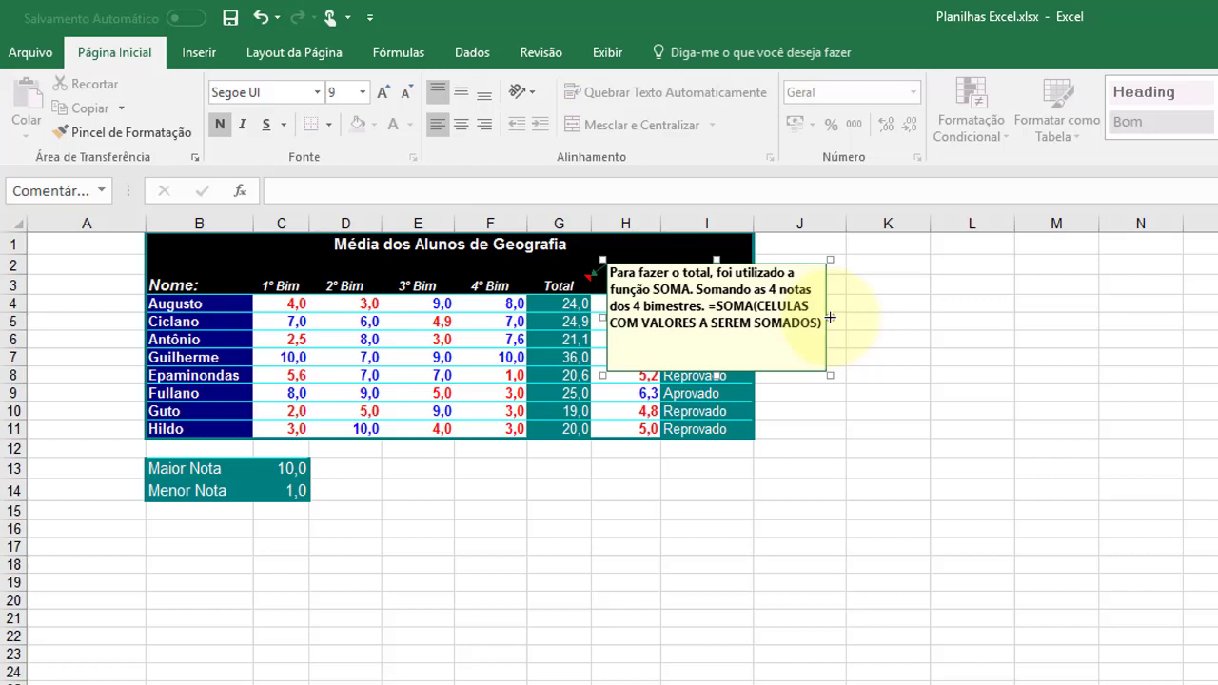
{"action": "mouse_move", "coordinate": [830, 318]}
{"action": "left_mouse_down"}
{"action": "mouse_move", "coordinate": [964, 318]}
{"action": "mouse_move", "coordinate": [826, 318]}
{"action": "left_mouse_up"}
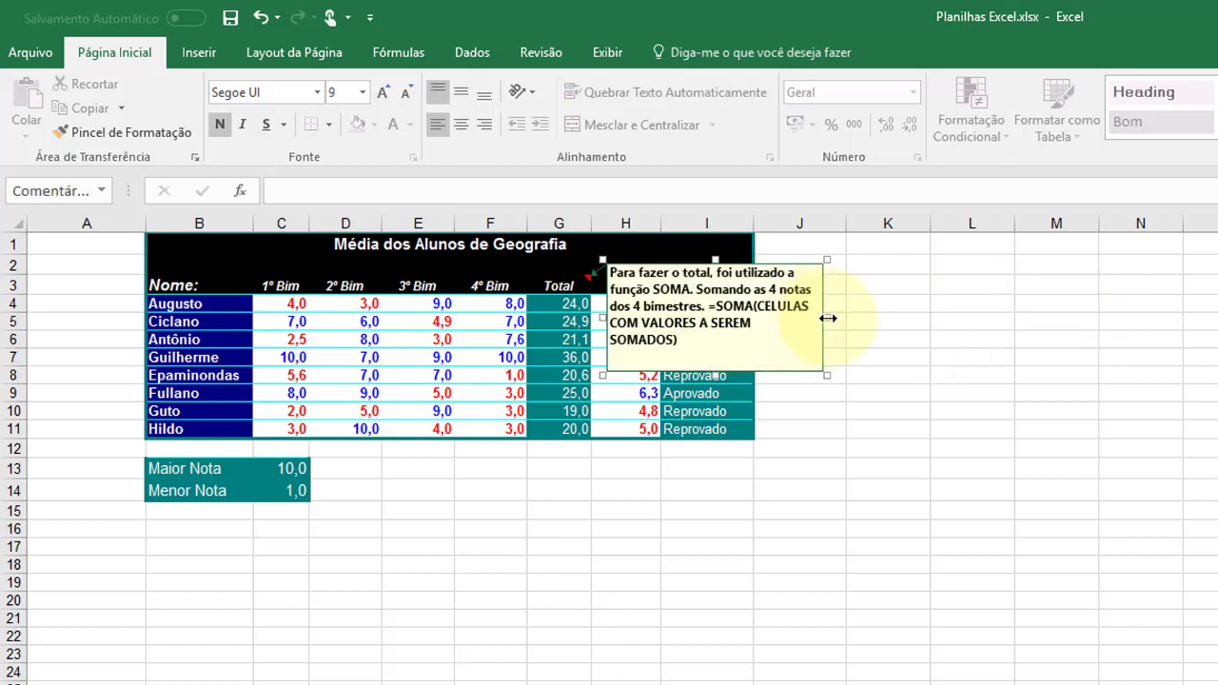
{"action": "left_click_drag", "start_coordinate": [825, 313], "coordinate": [1110, 318]}
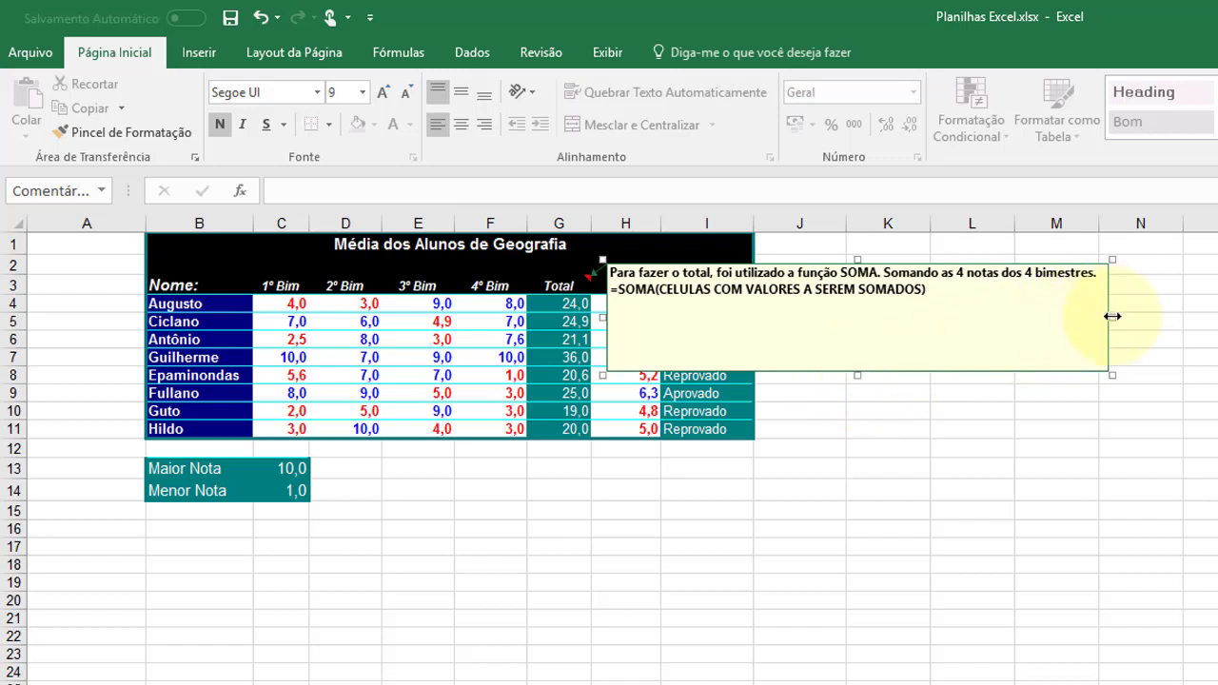
{"action": "left_click_drag", "start_coordinate": [1115, 317], "coordinate": [964, 303]}
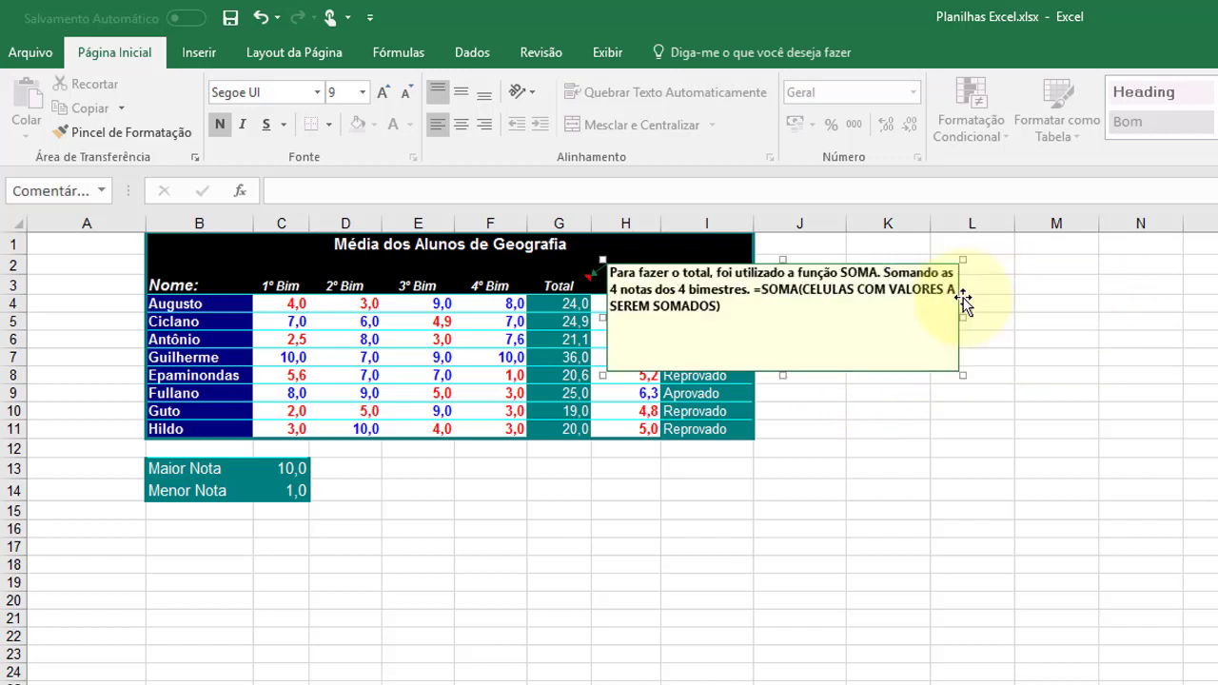
{"action": "left_click_drag", "start_coordinate": [963, 320], "coordinate": [1063, 317]}
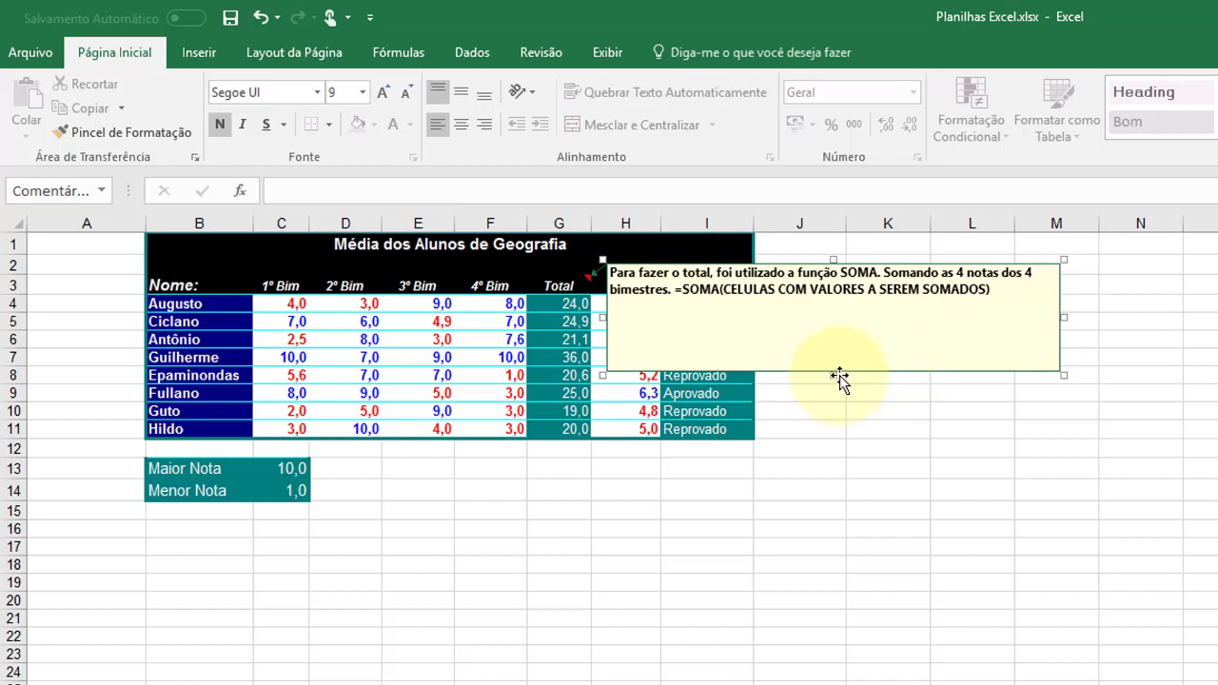
{"action": "left_click_drag", "start_coordinate": [833, 375], "coordinate": [833, 315]}
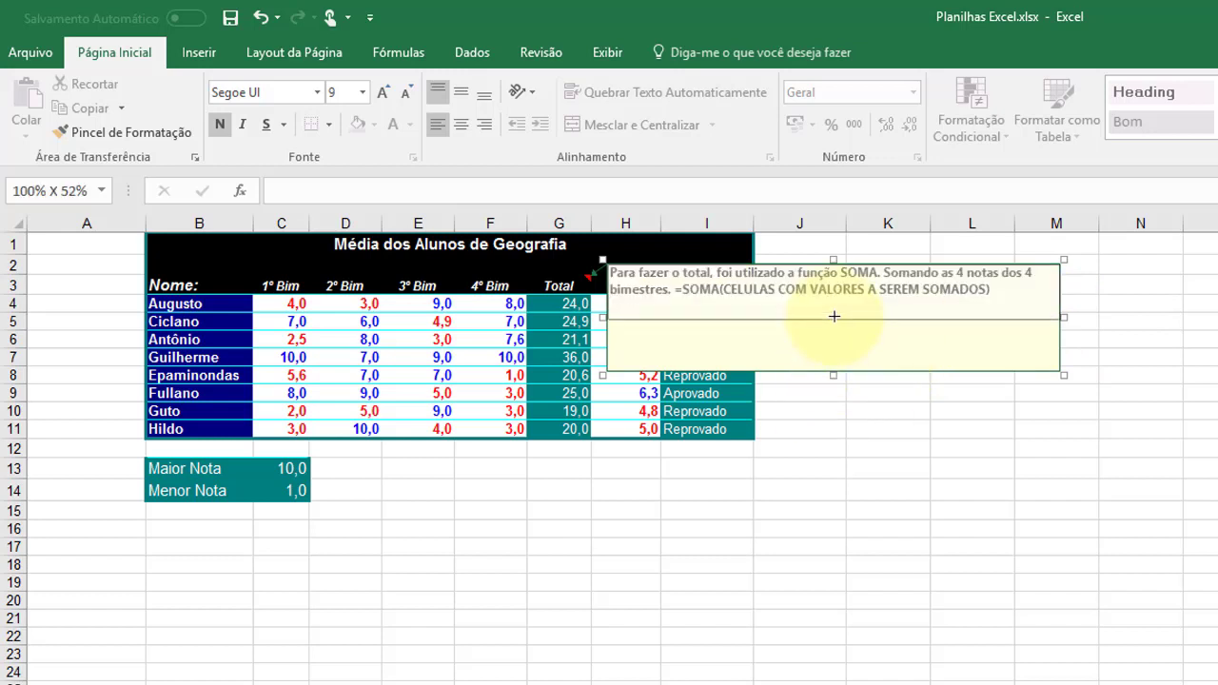
Leave comment editing via an empty cell, then select G3 to preview the SOMA note.
{"action": "left_click", "coordinate": [963, 426]}
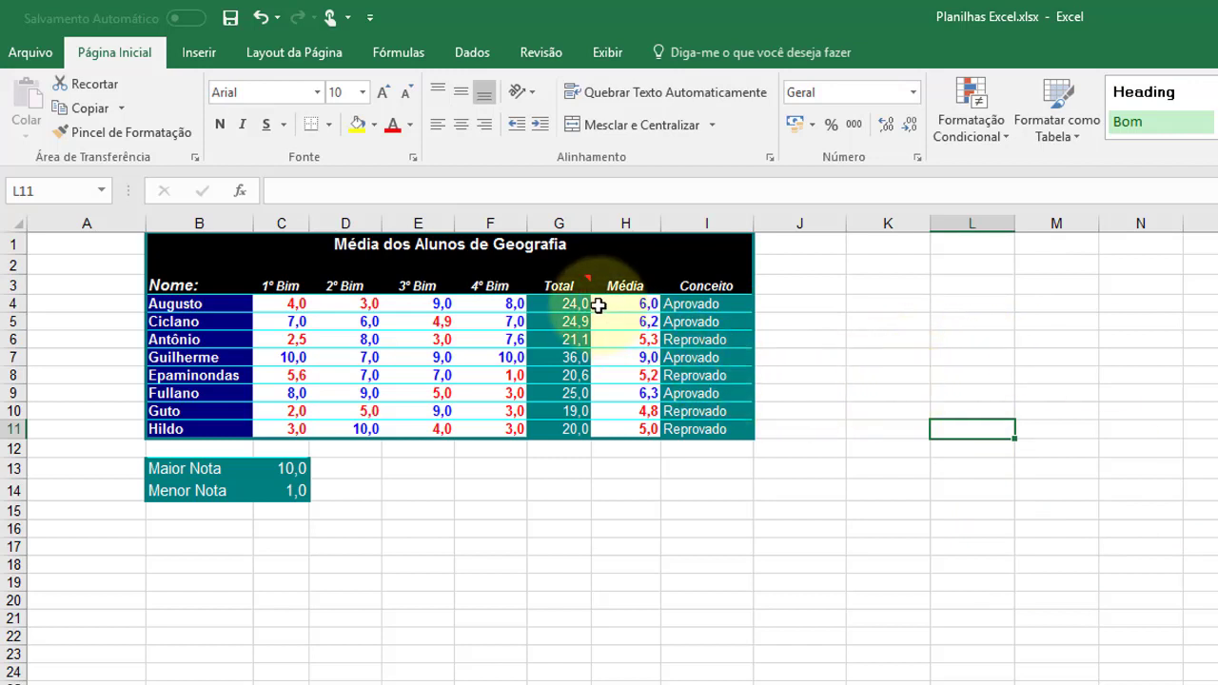
{"action": "left_click", "coordinate": [707, 529]}
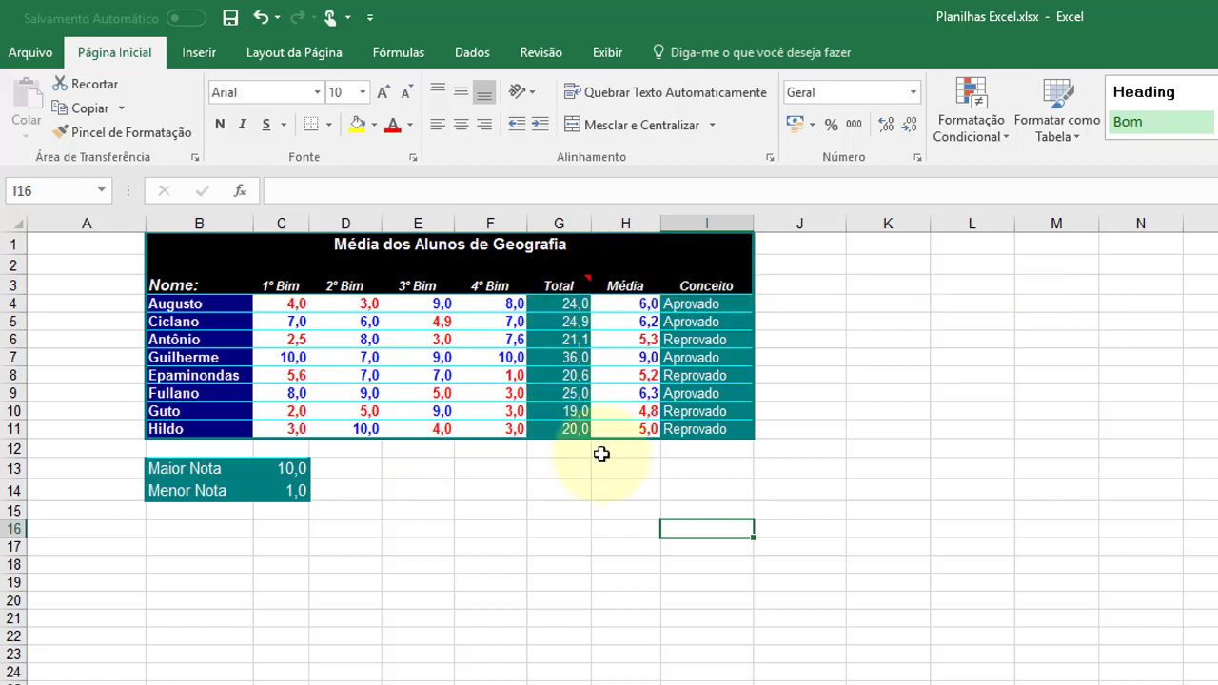
{"action": "mouse_move", "coordinate": [562, 285]}
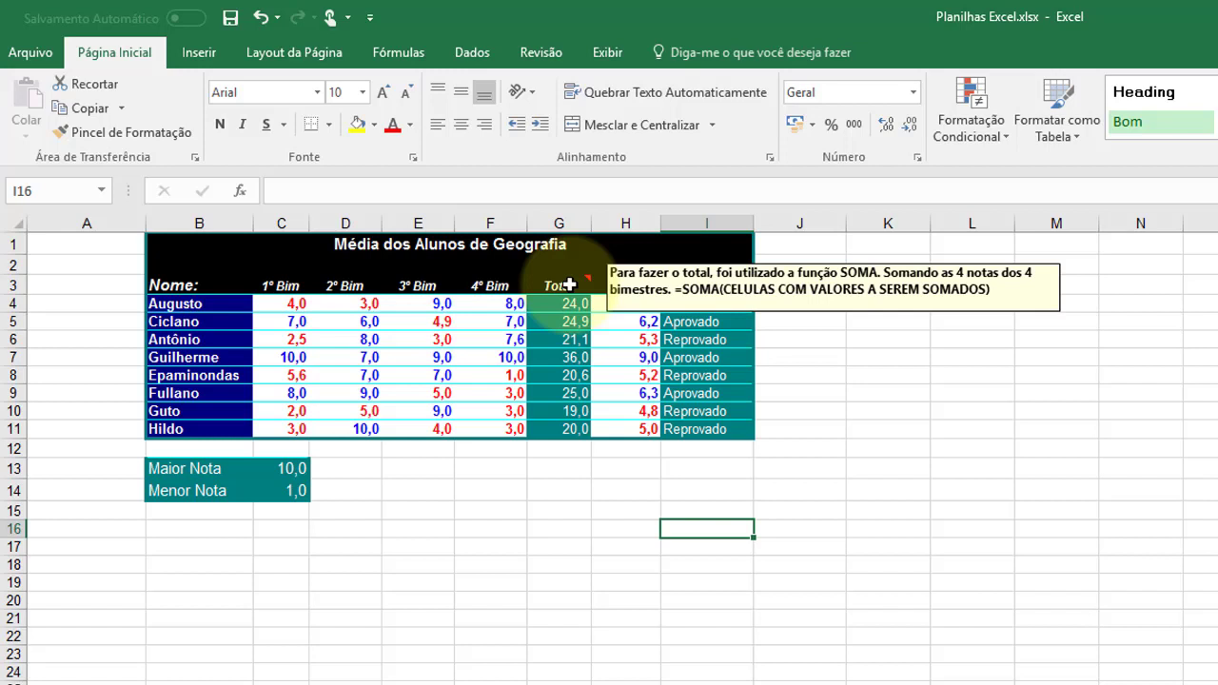
{"action": "left_click", "coordinate": [569, 285]}
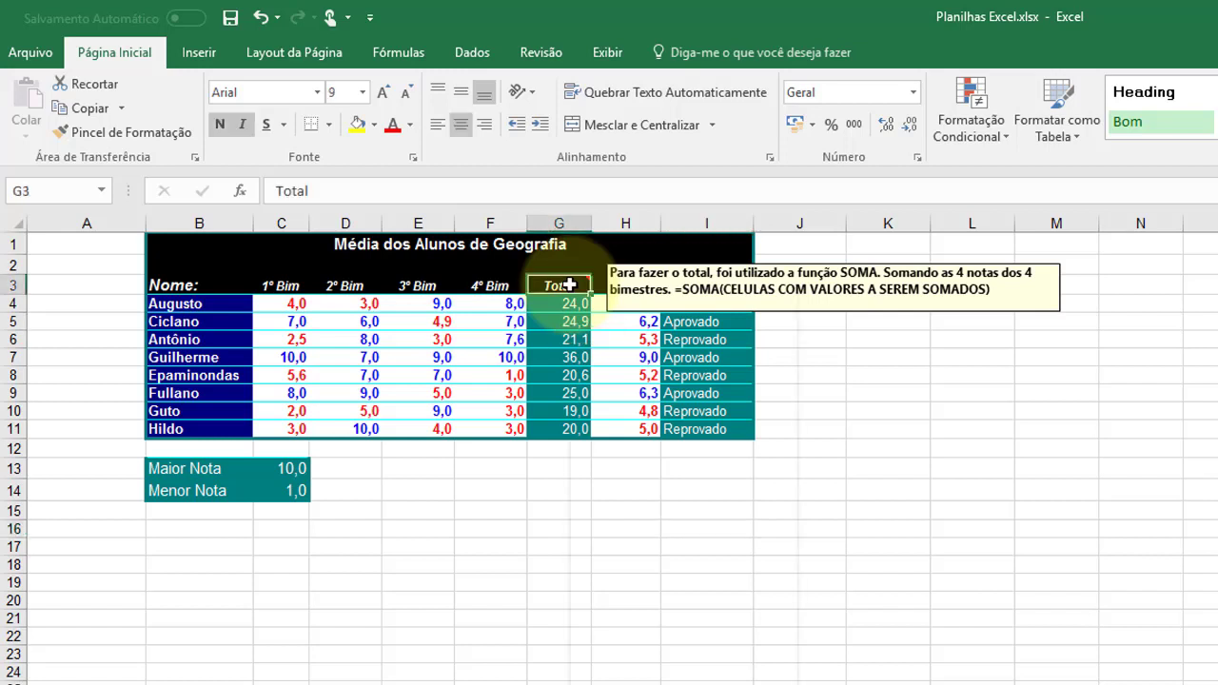
Edit the Total comment to replace the CELULAS placeholder with C3:F3, then narrow and heighten the box.
{"action": "right_click", "coordinate": [569, 285]}
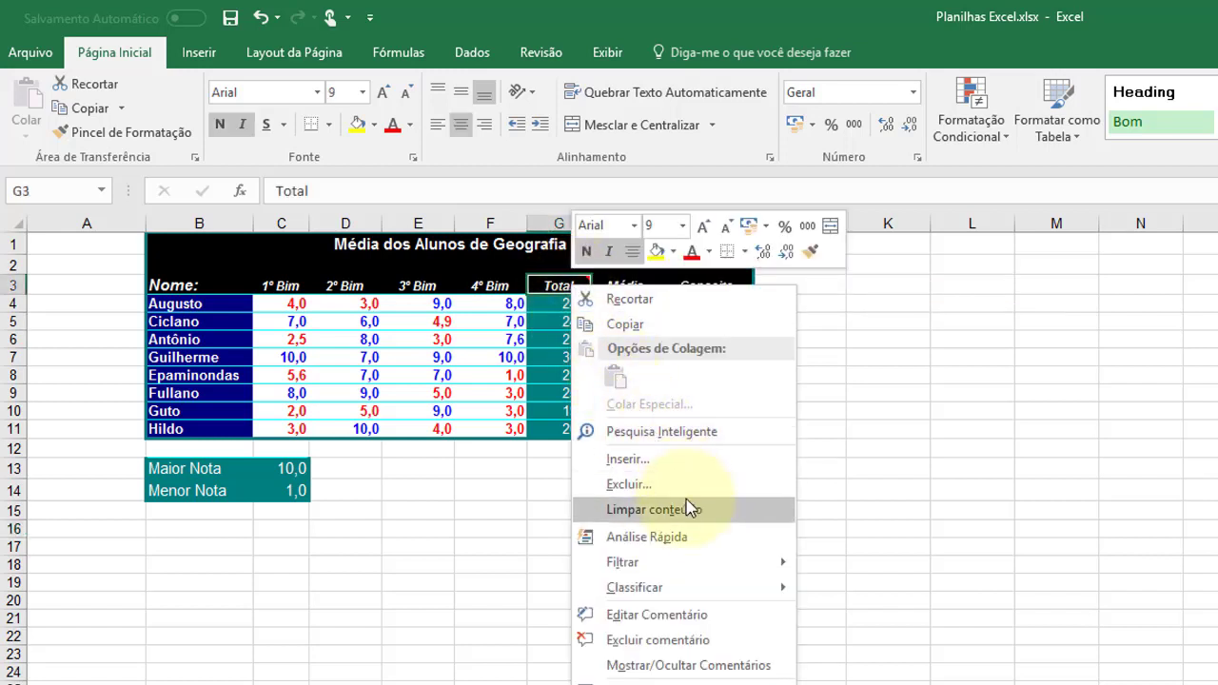
{"action": "left_click", "coordinate": [707, 616]}
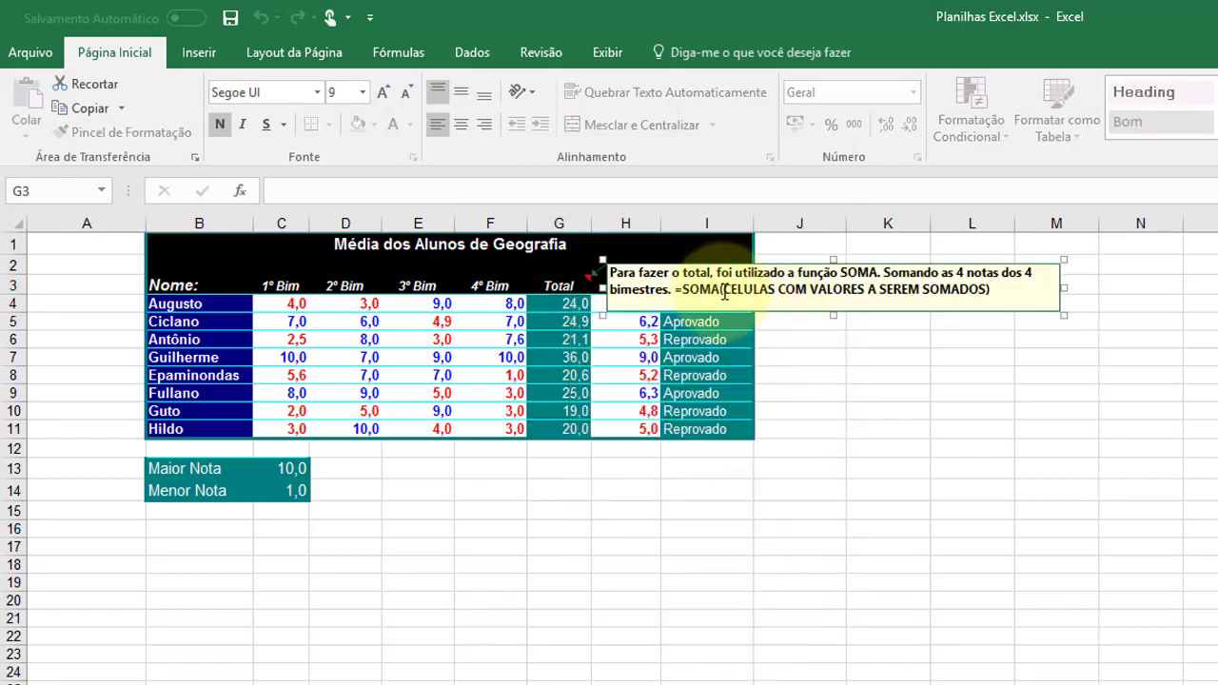
{"action": "left_click_drag", "start_coordinate": [719, 290], "coordinate": [992, 291]}
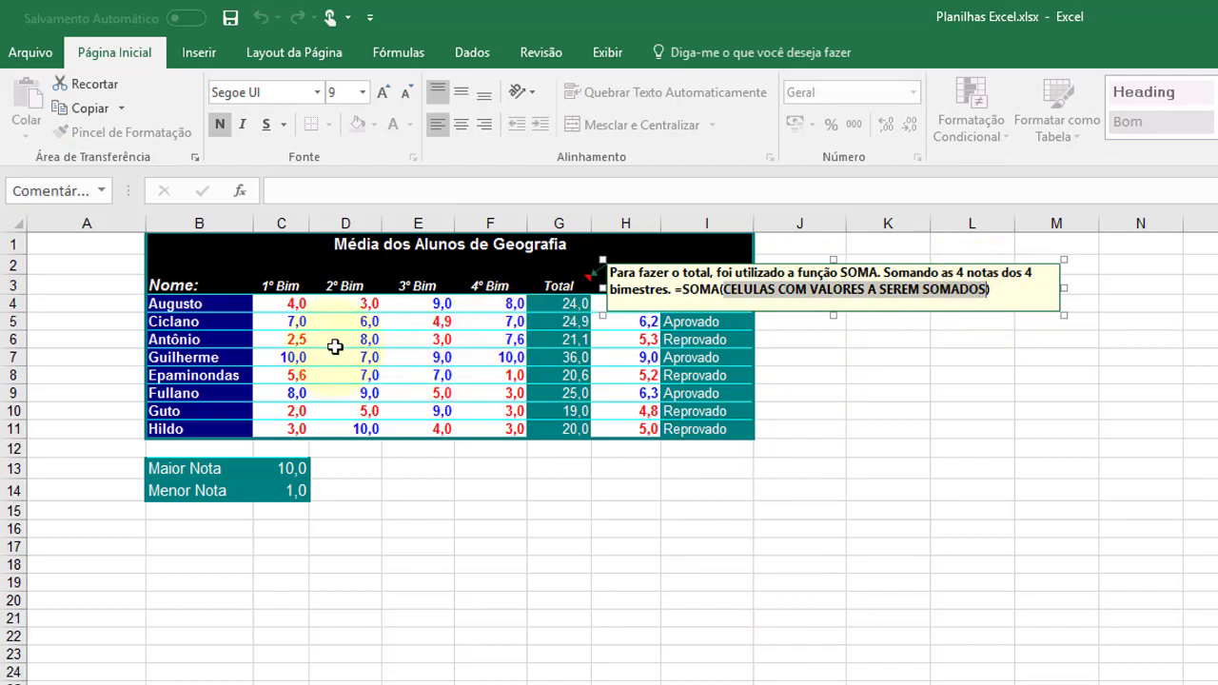
{"action": "type", "text": "C"}
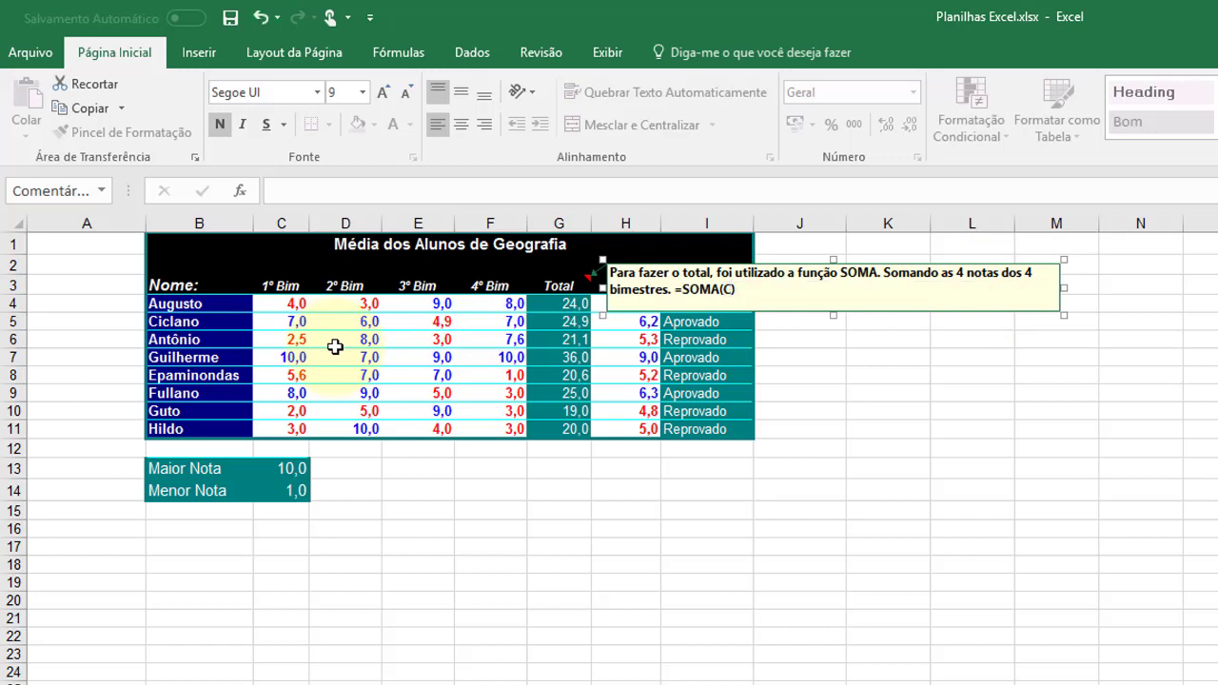
{"action": "type", "text": "3"}
{"action": "type", "text": "ç"}
{"action": "key", "text": "BackSpace"}
{"action": "type", "text": "^:"}
{"action": "key", "text": "BackSpace"}
{"action": "type", "text": "F3"}
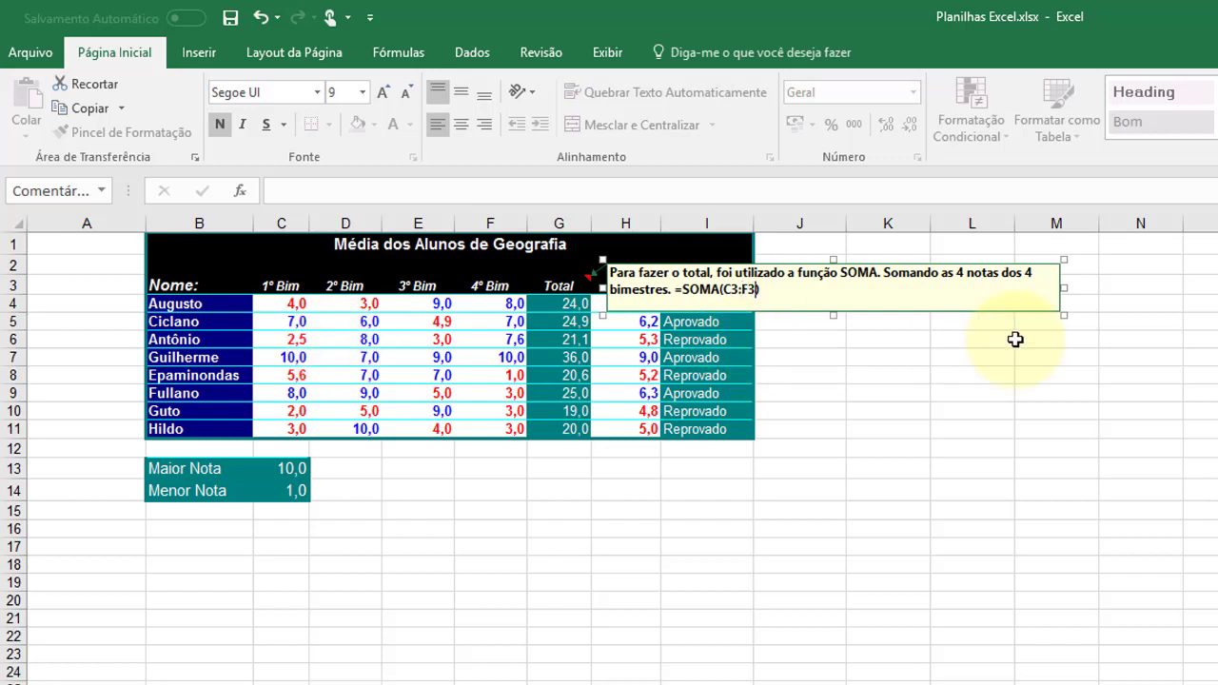
{"action": "left_click_drag", "start_coordinate": [1064, 285], "coordinate": [812, 285]}
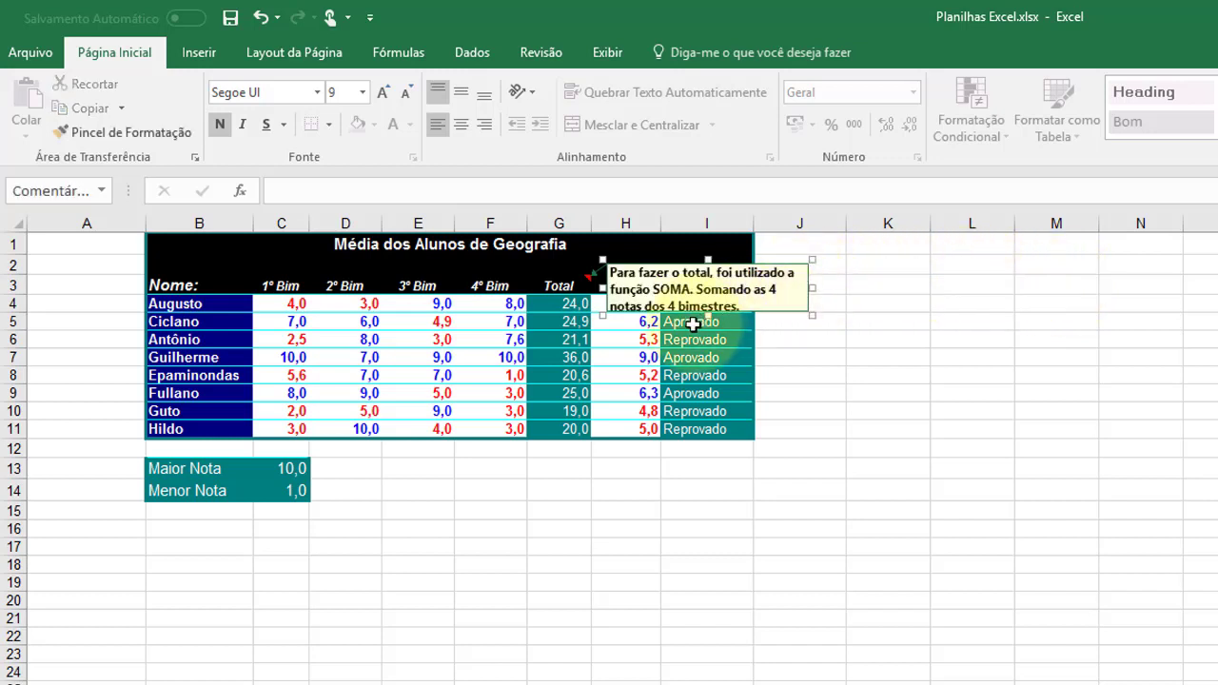
{"action": "mouse_move", "coordinate": [712, 315]}
{"action": "left_mouse_down"}
{"action": "mouse_move", "coordinate": [723, 360]}
{"action": "mouse_move", "coordinate": [699, 344]}
{"action": "left_mouse_up"}
Close the Total comment, select the Média header H3 and bring up its context menu.
{"action": "left_click", "coordinate": [892, 357]}
{"action": "mouse_move", "coordinate": [571, 286]}
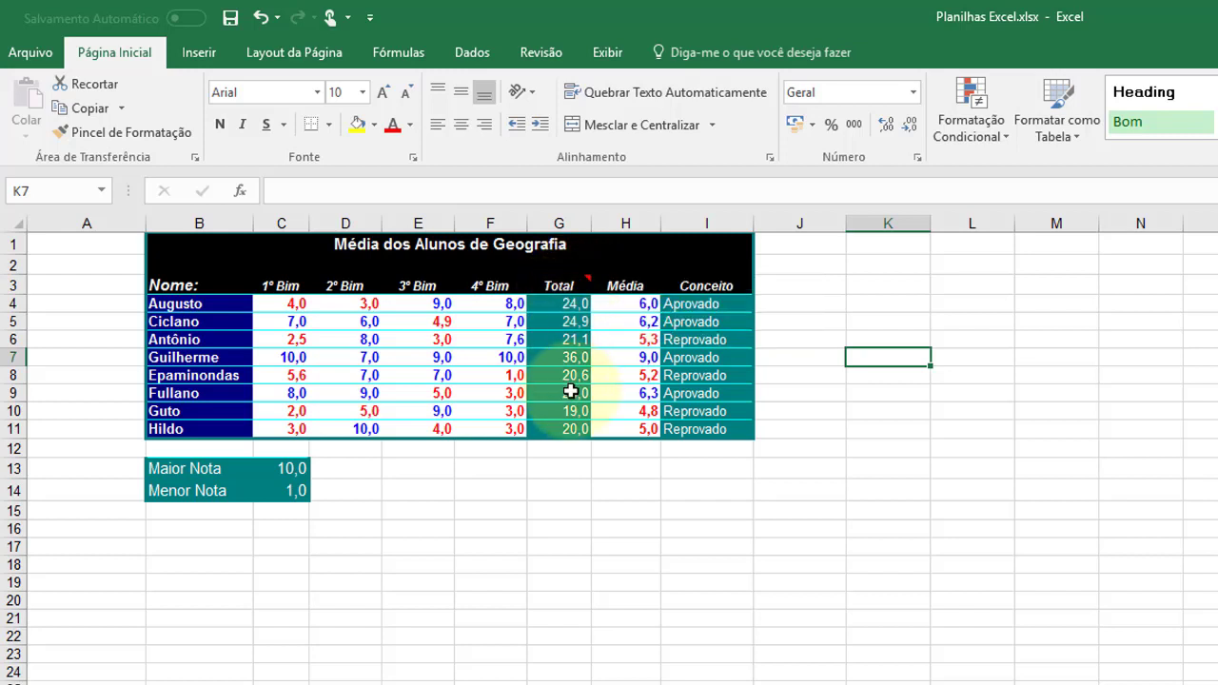
{"action": "left_click", "coordinate": [621, 285]}
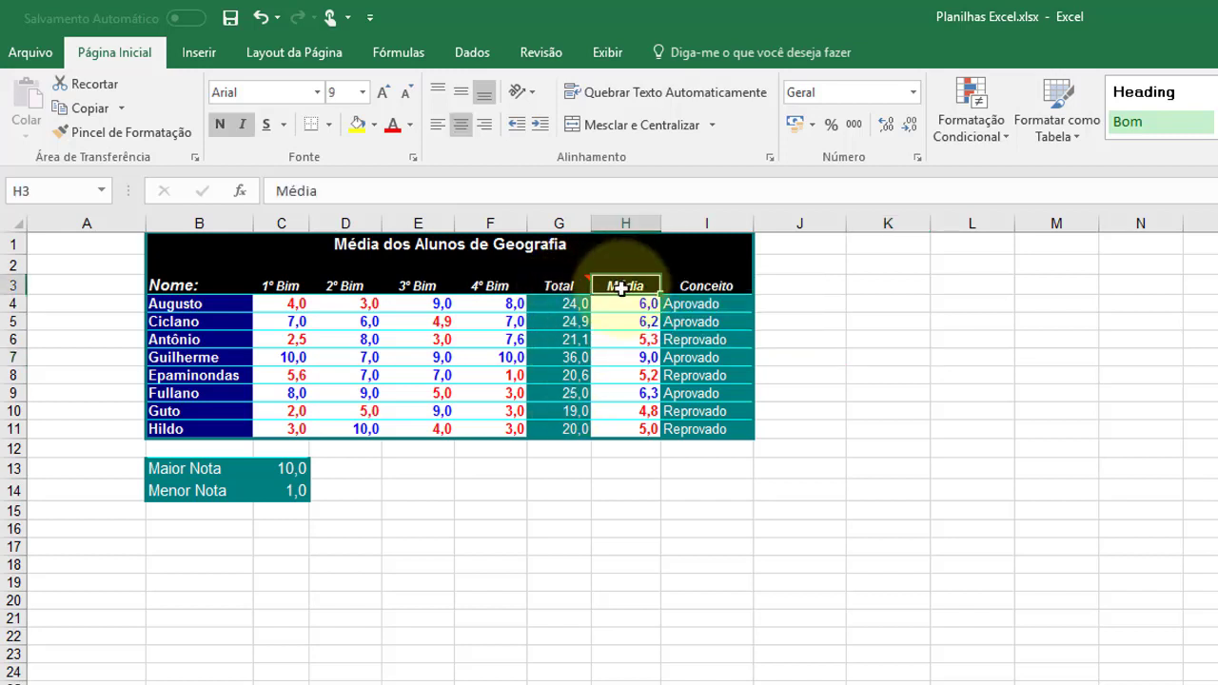
{"action": "right_click", "coordinate": [623, 289]}
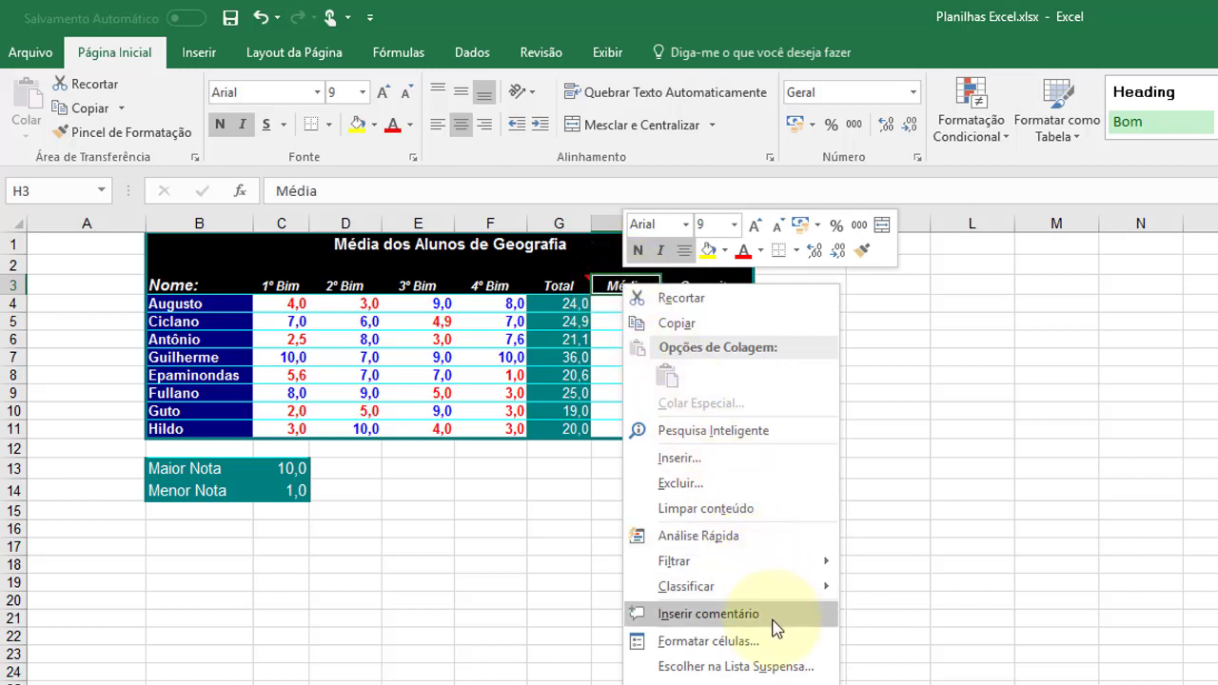
{"action": "key", "text": "Escape"}
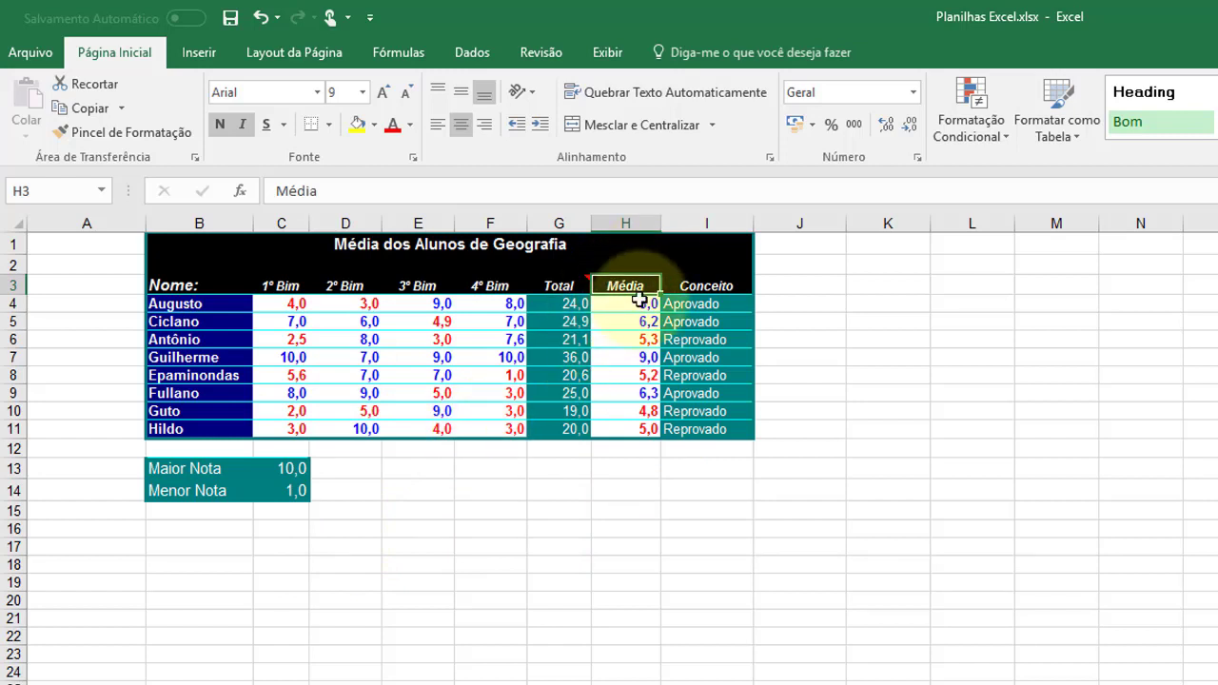
{"action": "right_click", "coordinate": [625, 290]}
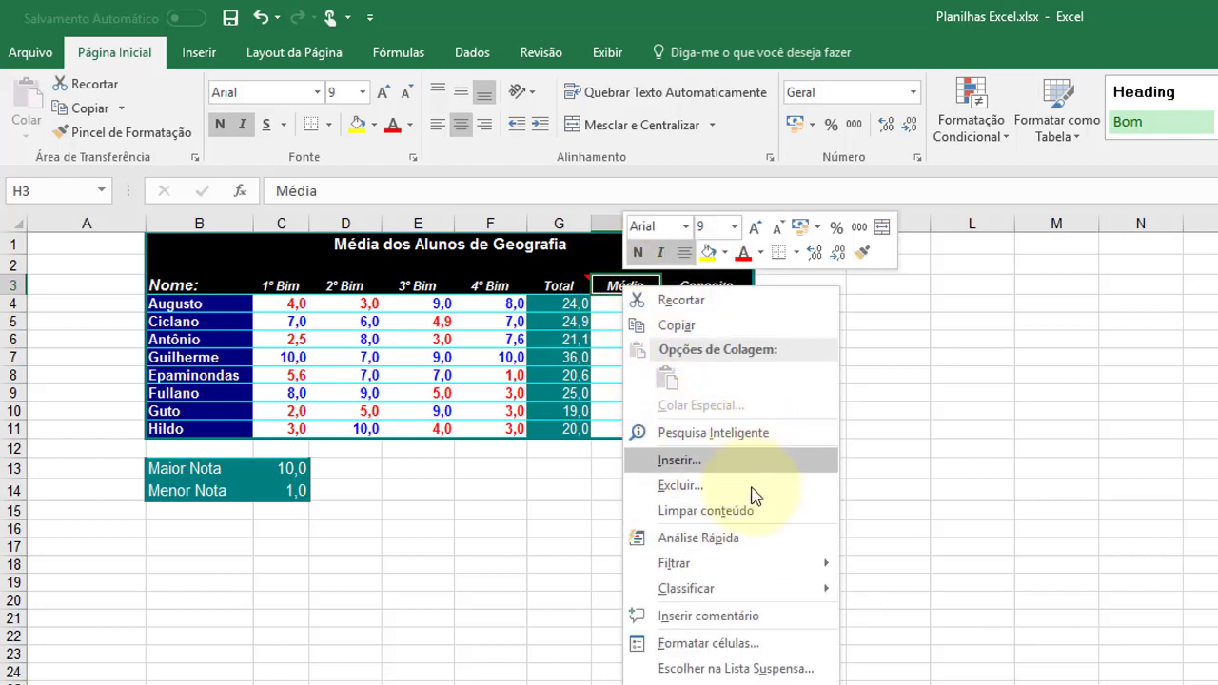
Insert a comment on H3, remove the author label and begin typing "Para se fazer a média".
{"action": "left_click", "coordinate": [758, 617]}
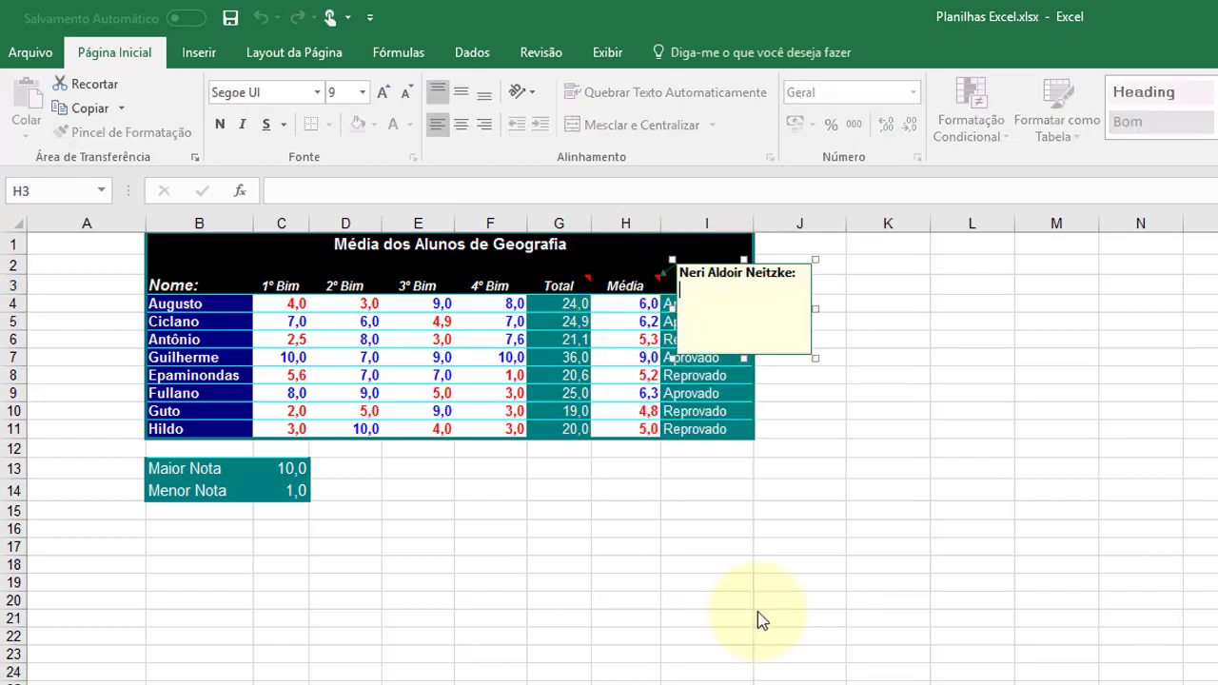
{"action": "left_click_drag", "start_coordinate": [796, 274], "coordinate": [661, 239]}
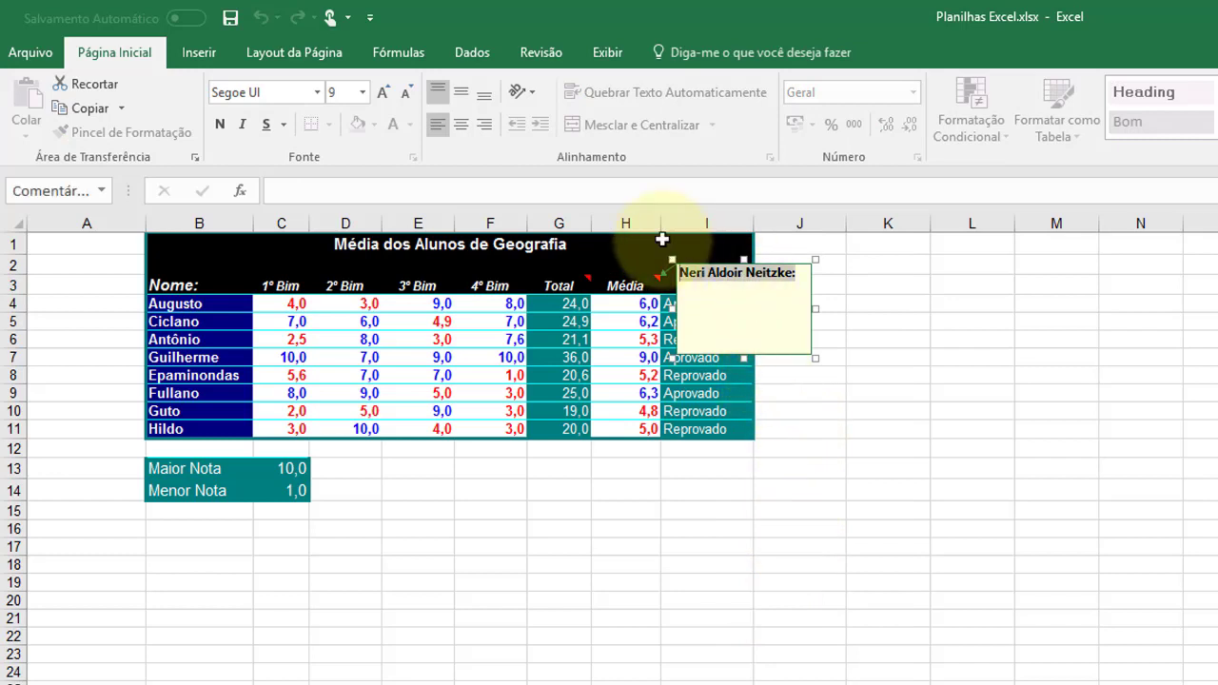
{"action": "key", "text": "BackSpace"}
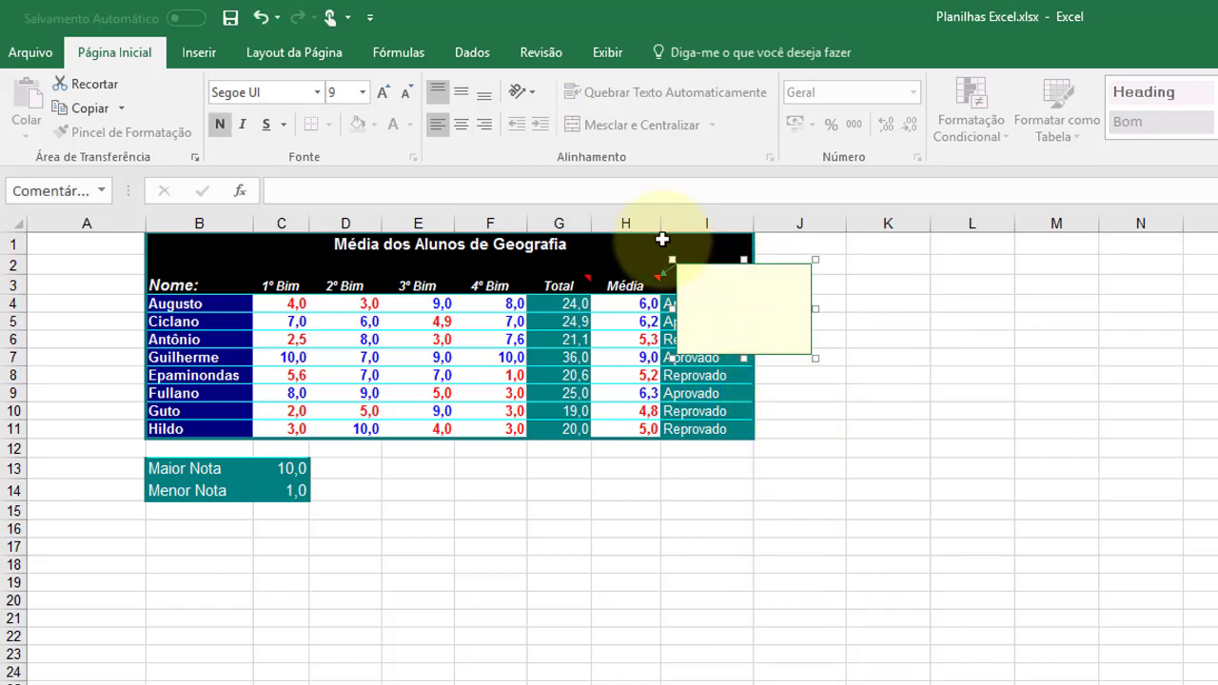
{"action": "type", "text": "raa"}
{"action": "type", "text": " M"}
{"action": "key", "text": "BackSpace"}
{"action": "key", "text": "BackSpace"}
{"action": "type", "text": "se"}
{"action": "type", "text": " fazer"}
{"action": "type", "text": " am~edia"}
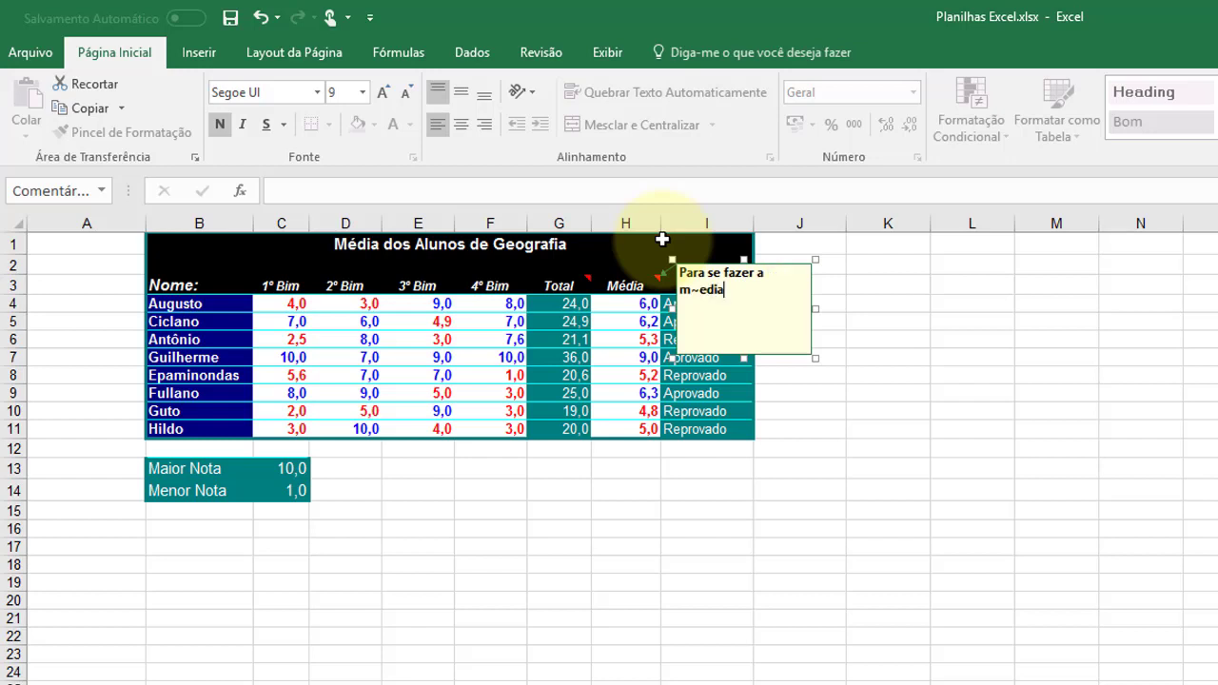
{"action": "key", "text": "BackSpace"}
Continue the comment with "utilizamos a função média" and start the =MEDIA formula, fixing typos.
{"action": "key", "text": "BackSpace"}
{"action": "key", "text": "BackSpace"}
{"action": "key", "text": "BackSpace"}
{"action": "key", "text": "BackSpace"}
{"action": "type", "text": "média,"}
{"action": "type", "text": " utukiza="}
{"action": "key", "text": "BackSpace"}
{"action": "key", "text": "BackSpace"}
{"action": "key", "text": "BackSpace"}
{"action": "type", "text": "il"}
{"action": "type", "text": "izamos a"}
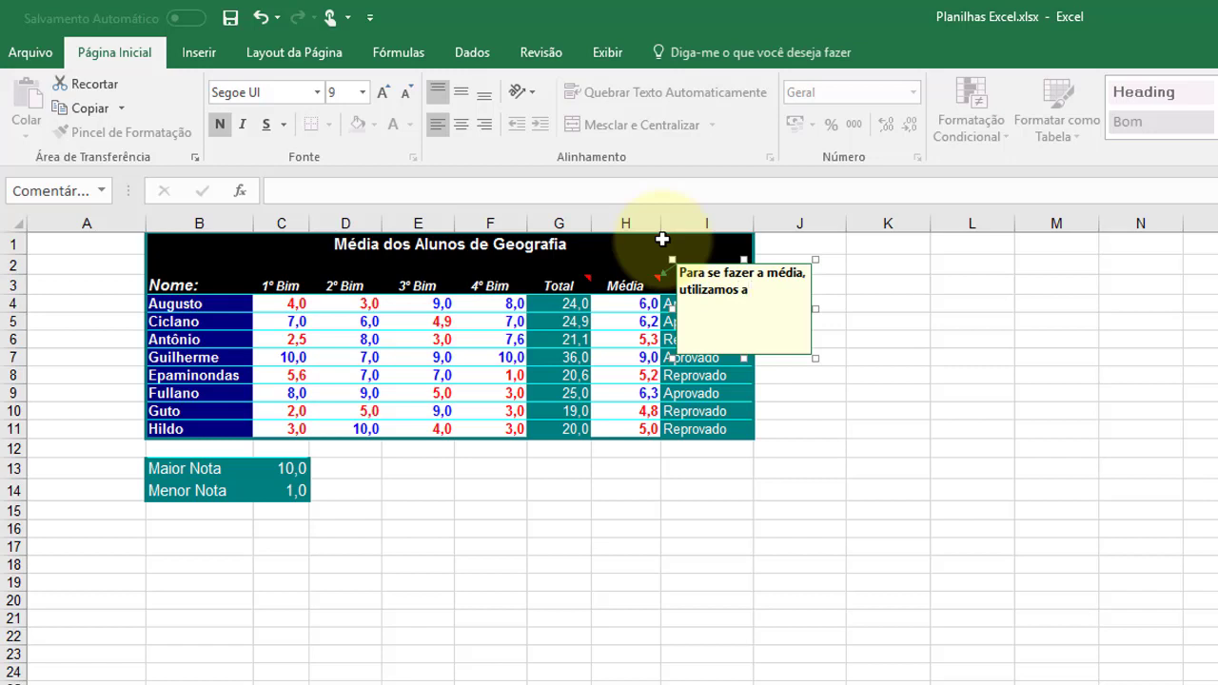
{"action": "key", "text": "BackSpace"}
{"action": "key", "text": "BackSpace"}
{"action": "key", "text": "BackSpace"}
{"action": "key", "text": "BackSpace"}
{"action": "key", "text": "BackSpace"}
{"action": "key", "text": "BackSpace"}
{"action": "key", "text": "BackSpace"}
{"action": "key", "text": "BackSpace"}
{"action": "key", "text": "BackSpace"}
{"action": "key", "text": "BackSpace"}
{"action": "key", "text": "BackSpace"}
{"action": "key", "text": "BackSpace"}
{"action": "type", "text": "´pegam"}
{"action": "key", "text": "BackSpace"}
{"action": "key", "text": "BackSpace"}
{"action": "key", "text": "BackSpace"}
{"action": "key", "text": "BackSpace"}
{"action": "key", "text": "BackSpace"}
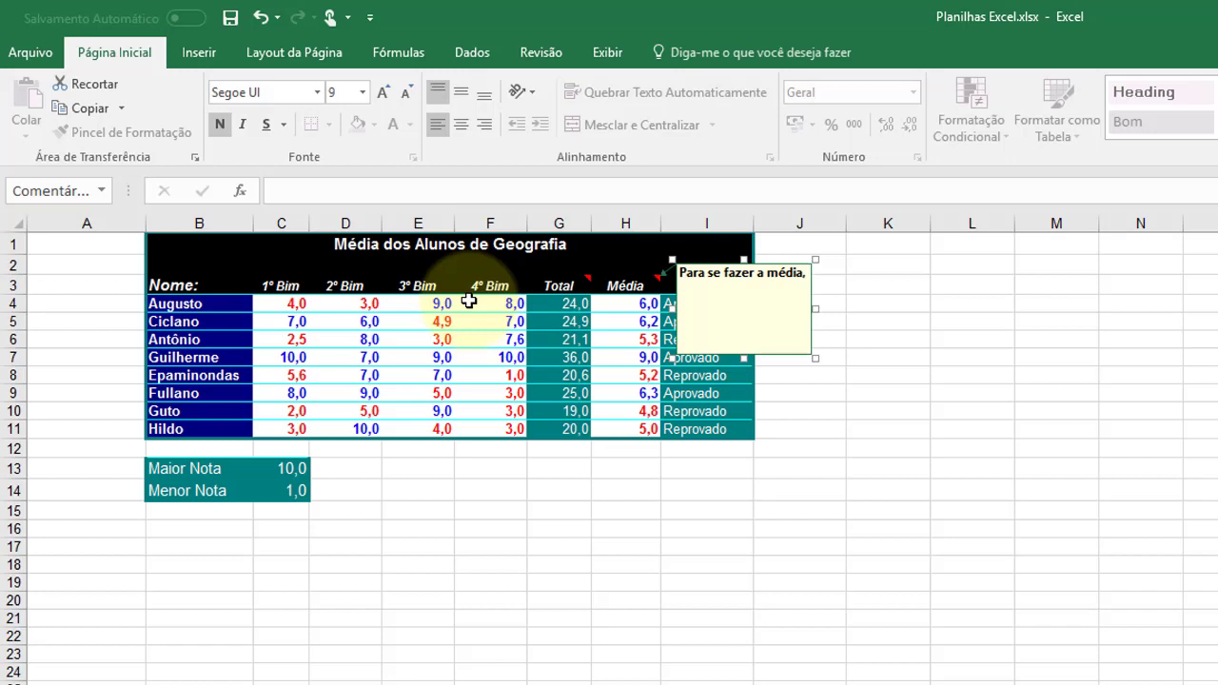
{"action": "type", "text": "uti"}
{"action": "type", "text": "iz"}
{"action": "type", "text": "amos"}
{"action": "type", "text": " a fun"}
{"action": "type", "text": "'"}
{"action": "type", "text": "cão m"}
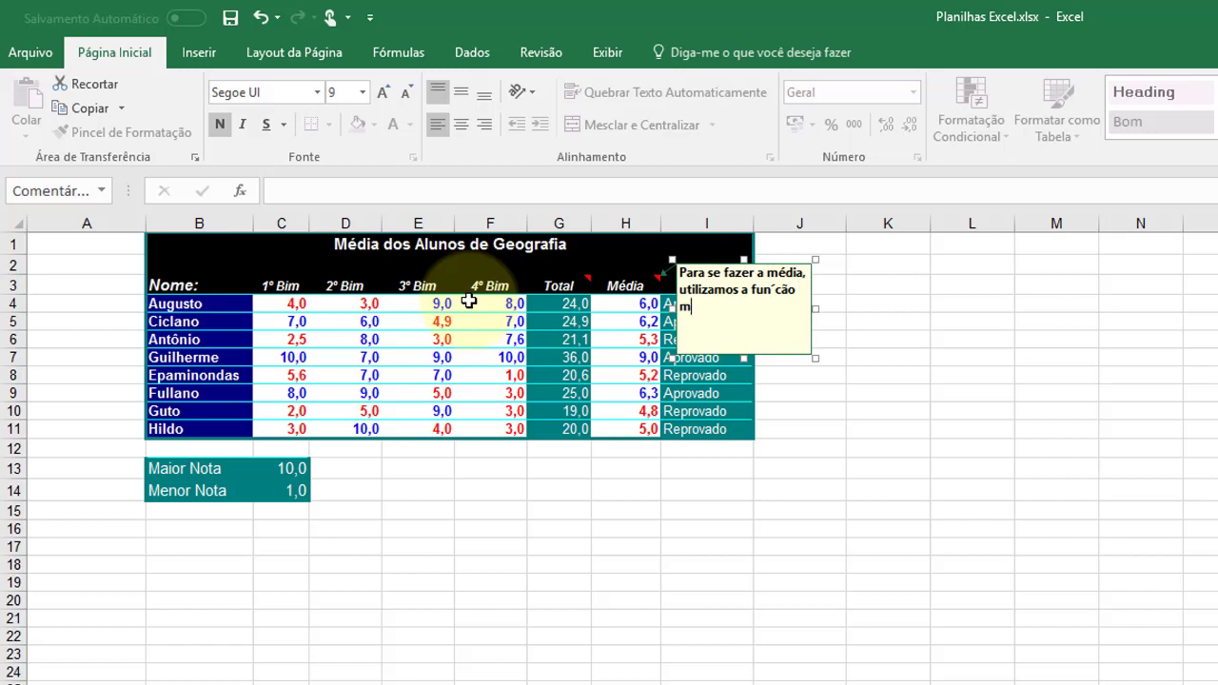
{"action": "type", "text": "édia"}
{"action": "type", "text": "=M"}
{"action": "type", "text": "EDIA("}
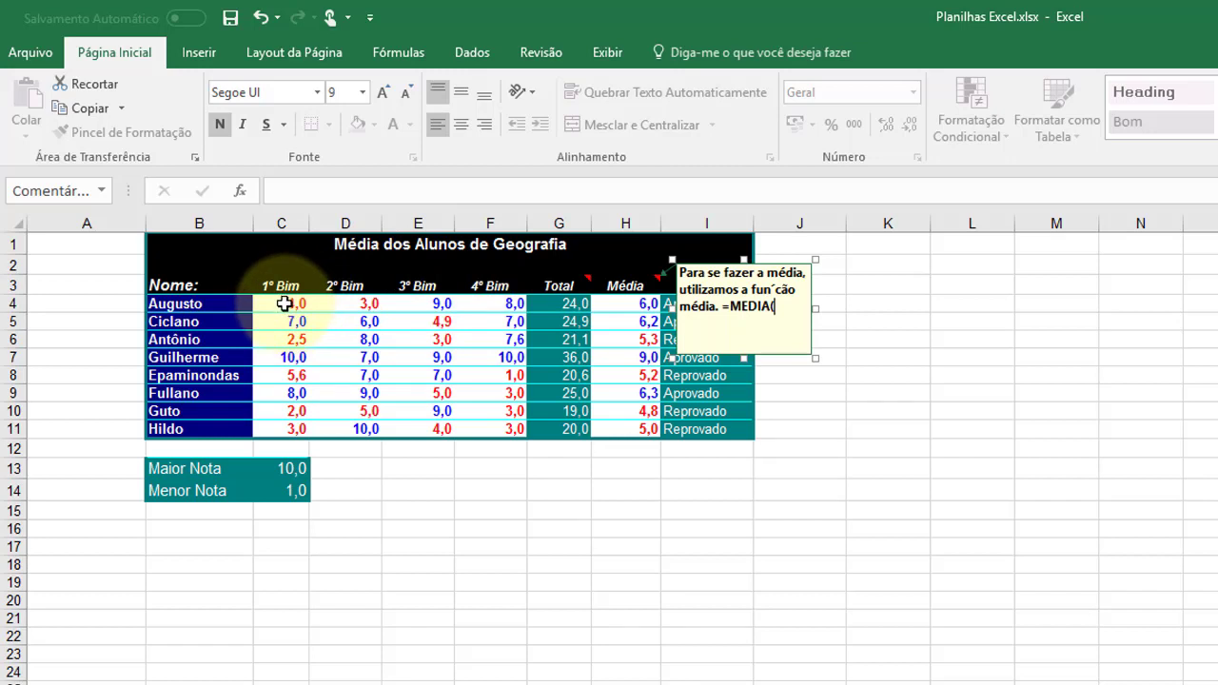
Close the formula as =MEDIA(C4:F4) and correct the misspelled word função.
{"action": "type", "text": "C"}
{"action": "type", "text": "c"}
{"action": "type", "text": ")"}
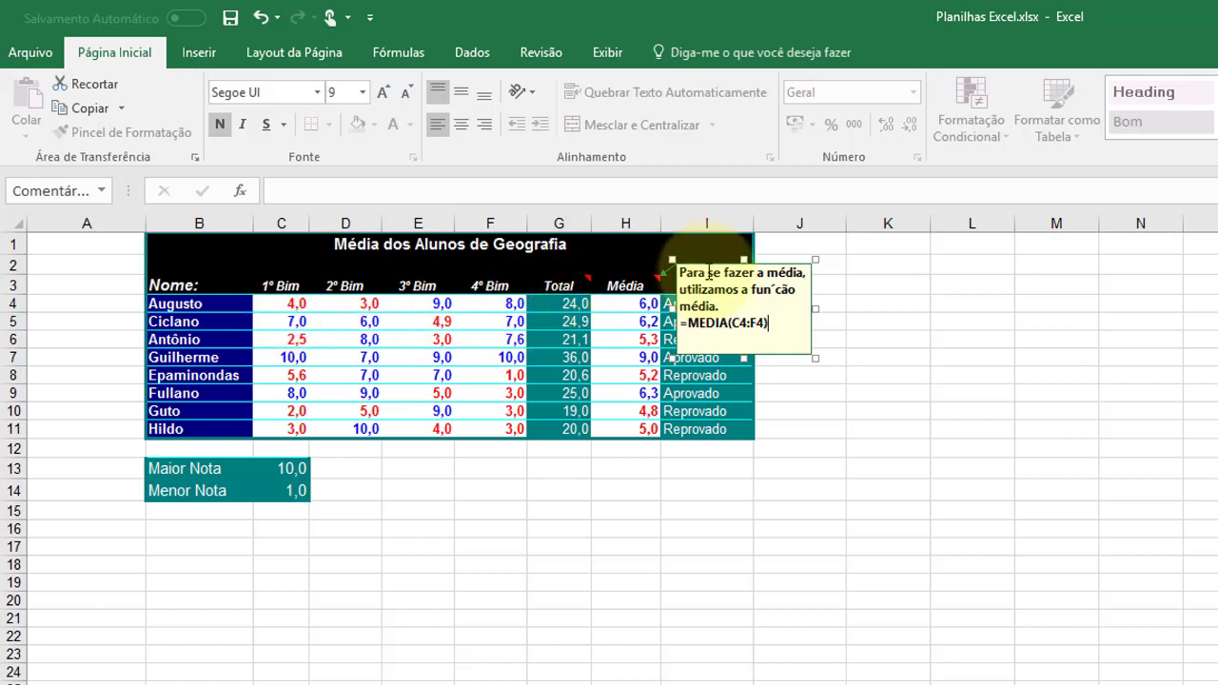
{"action": "left_click", "coordinate": [777, 290]}
{"action": "type", "text": "ç"}
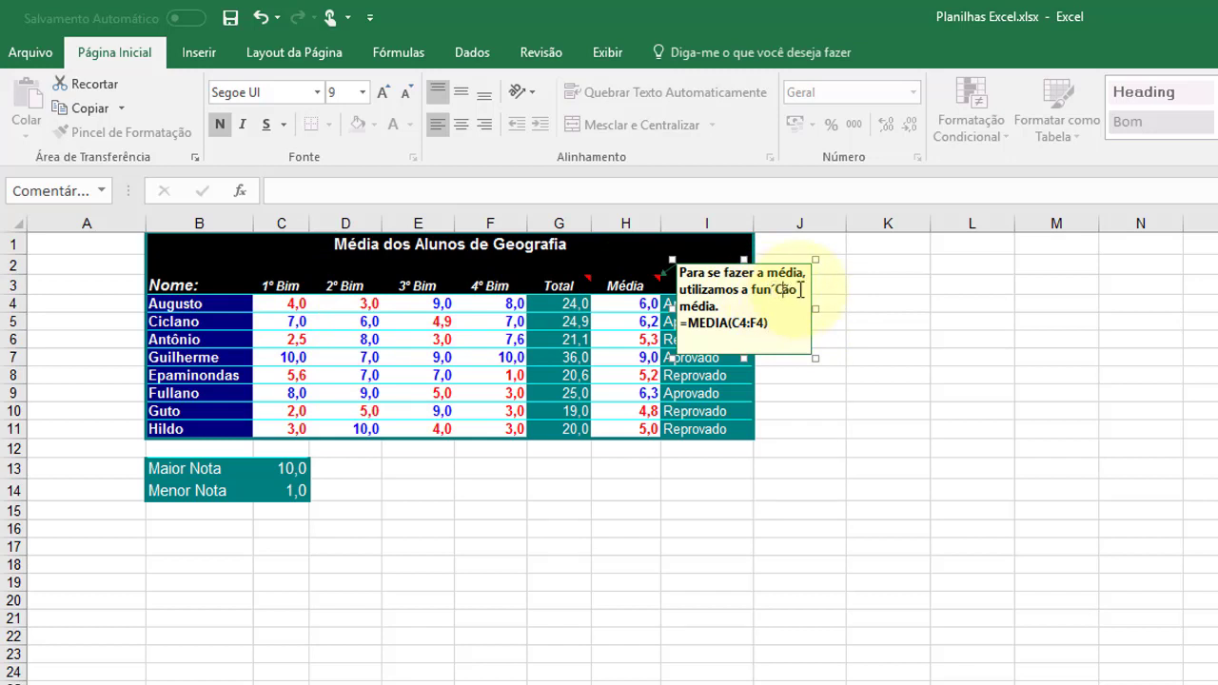
{"action": "key", "text": "BackSpace"}
{"action": "key", "text": "BackSpace"}
{"action": "type", "text": "ç"}
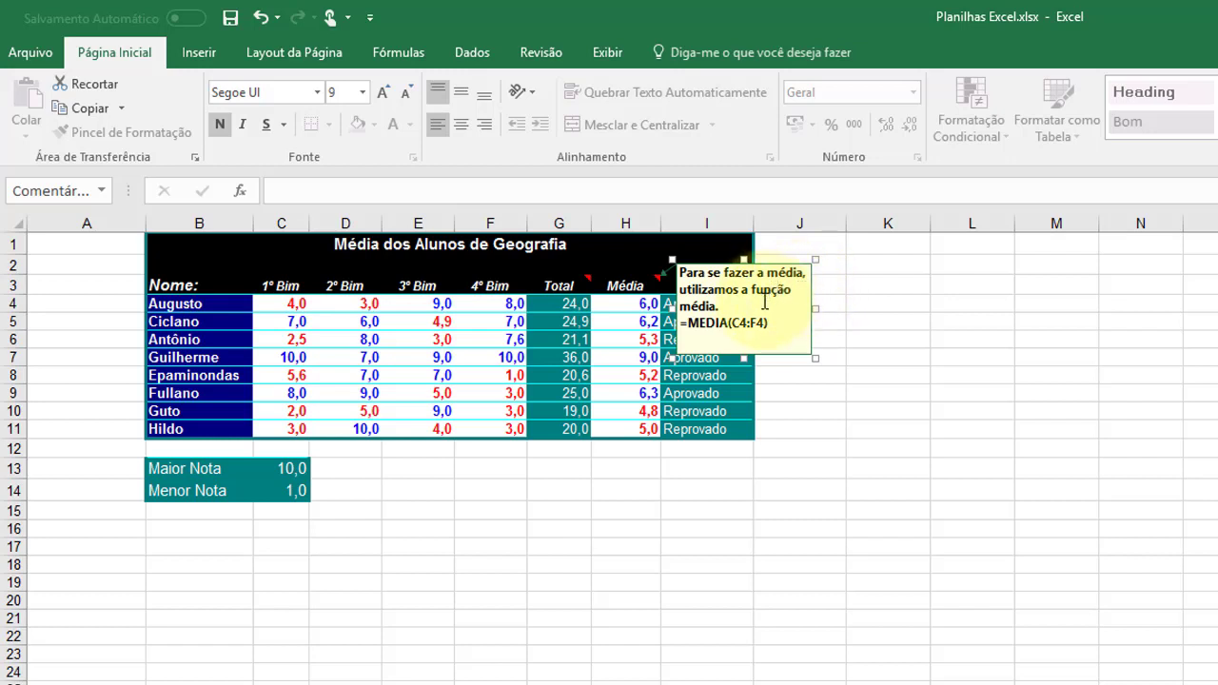
Replace the period after média with a comma and add "com as 4 notas dos bimestres".
{"action": "key", "text": "Delete"}
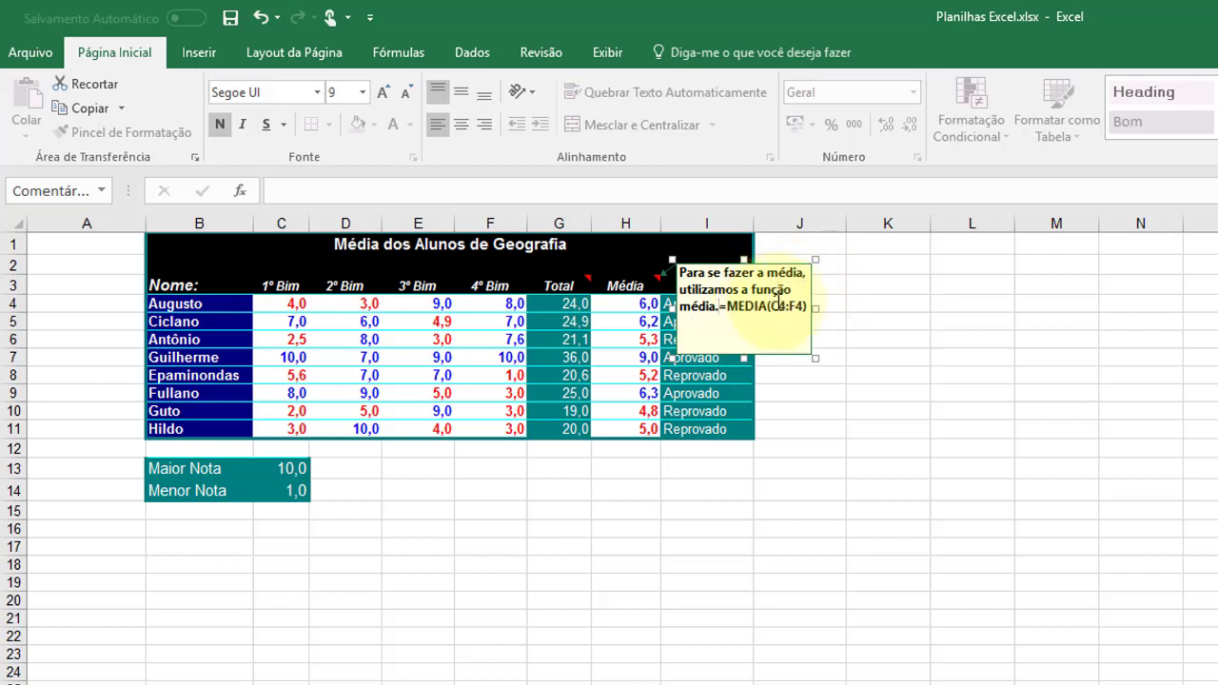
{"action": "key", "text": "BackSpace"}
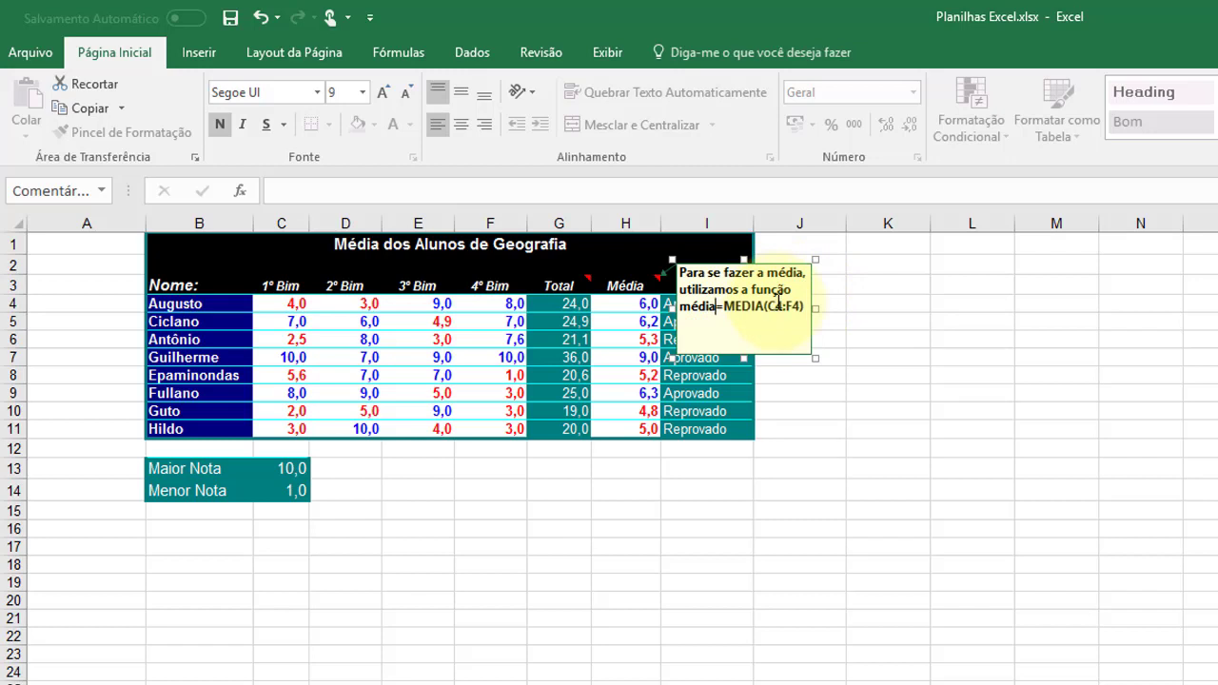
{"action": "type", "text": ","}
{"action": "key", "text": "Return"}
{"action": "type", "text": "com "}
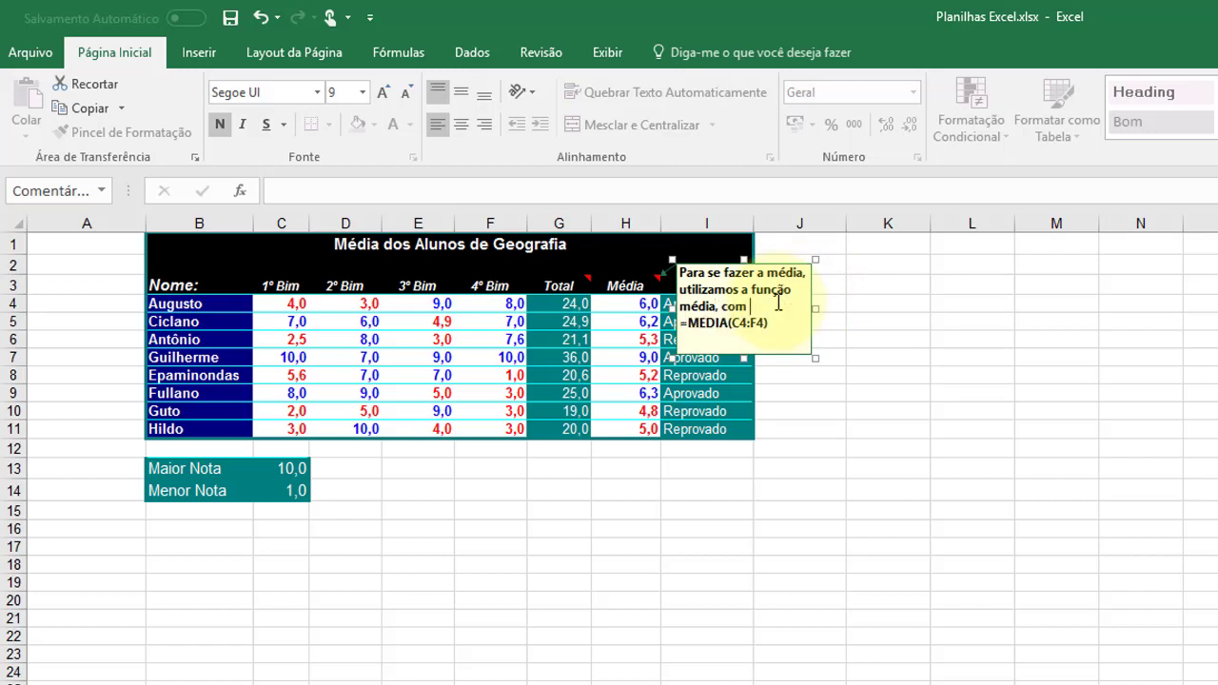
{"action": "type", "text": "os"}
{"action": "key", "text": "BackSpace"}
{"action": "key", "text": "BackSpace"}
{"action": "key", "text": "BackSpace"}
{"action": "type", "text": "as"}
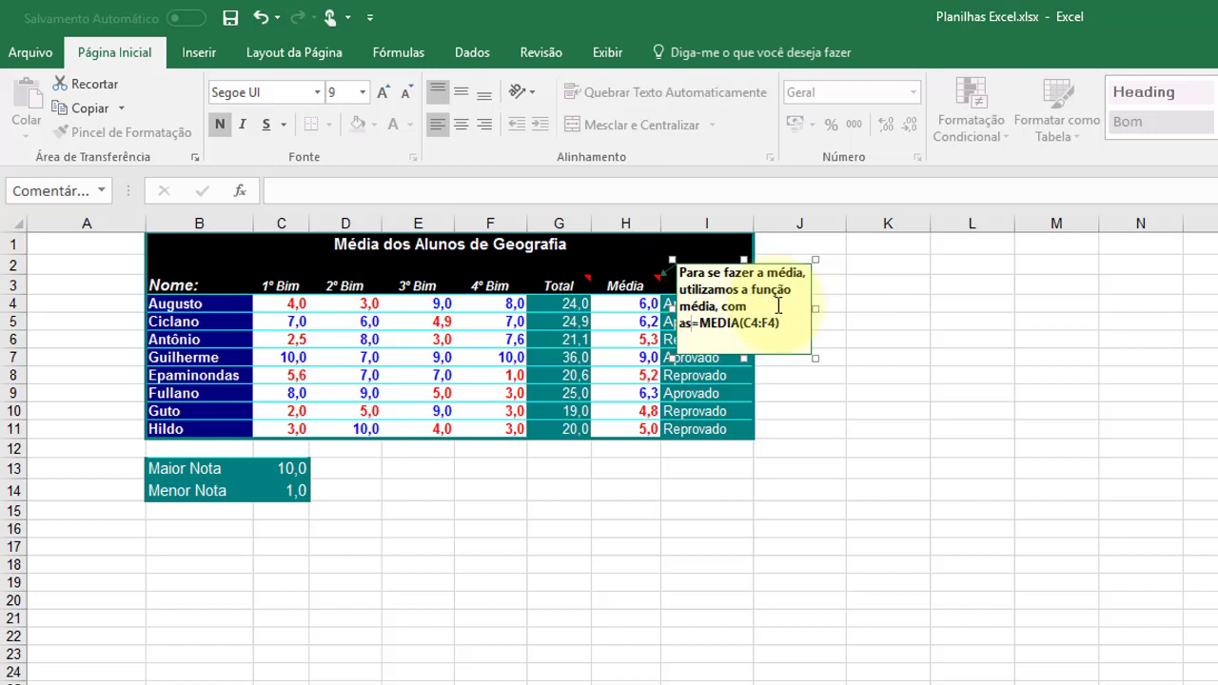
{"action": "type", "text": " 4 "}
{"action": "type", "text": "notas "}
{"action": "type", "text": "dos "}
{"action": "type", "text": "bim"}
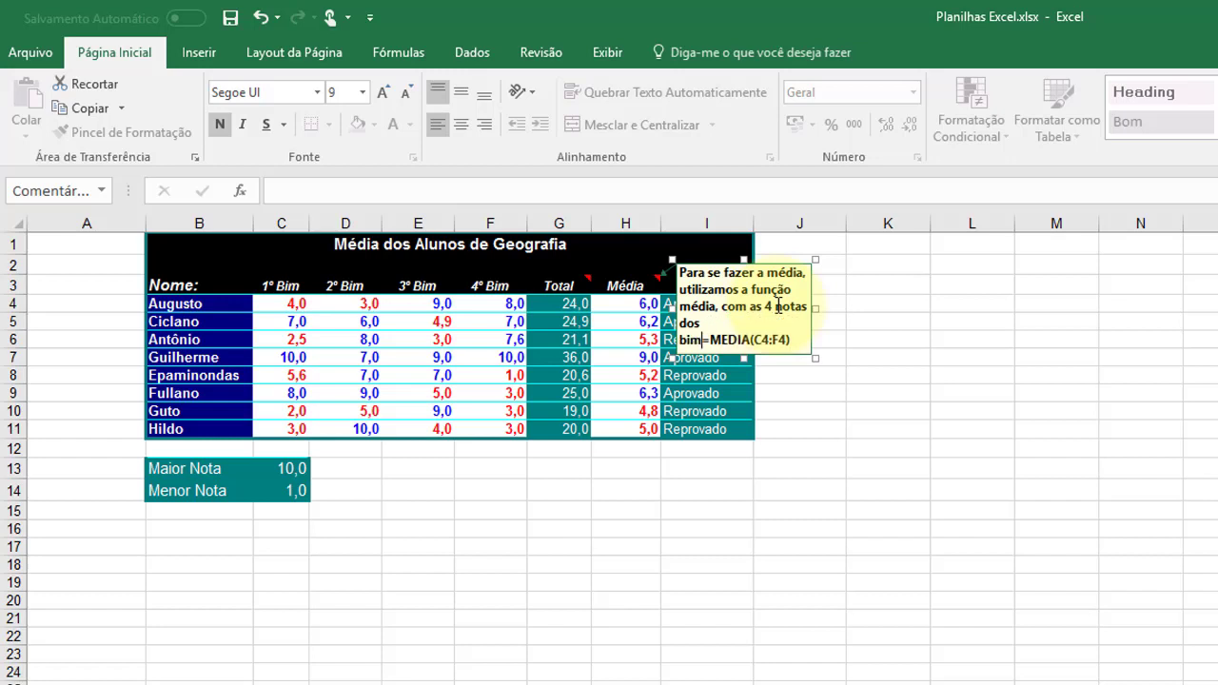
{"action": "type", "text": "estres"}
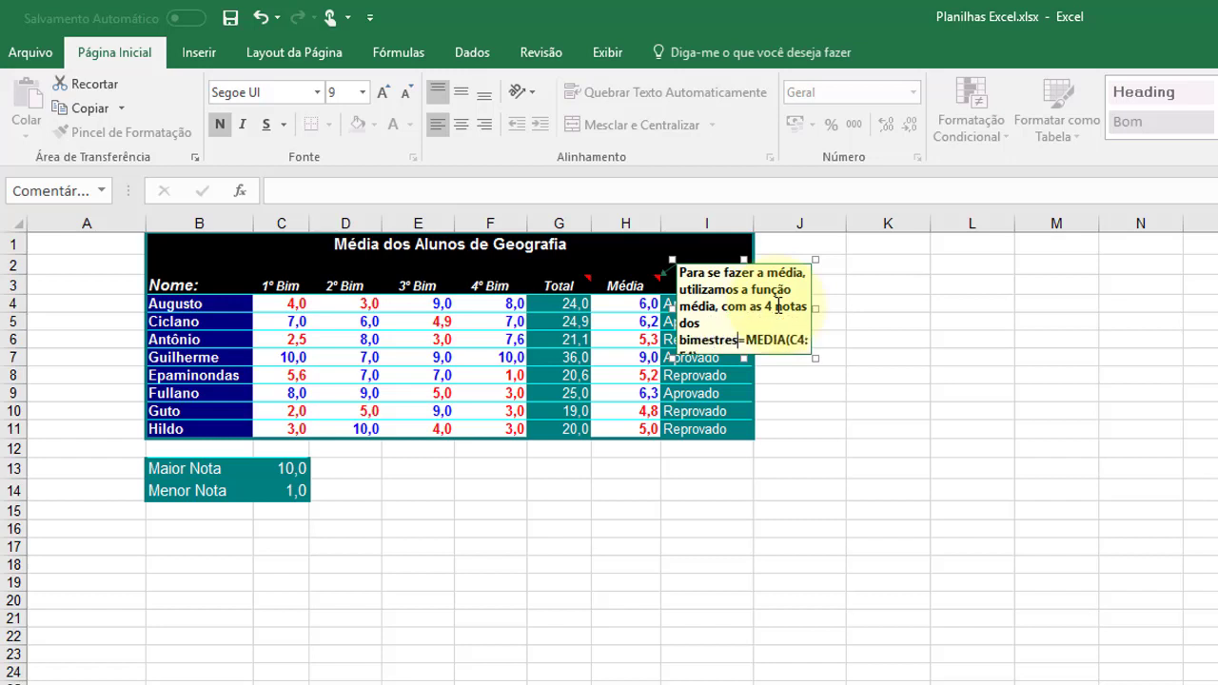
Widen and shorten the Média comment box to fit its text, then close it.
{"action": "left_click_drag", "start_coordinate": [816, 308], "coordinate": [892, 315]}
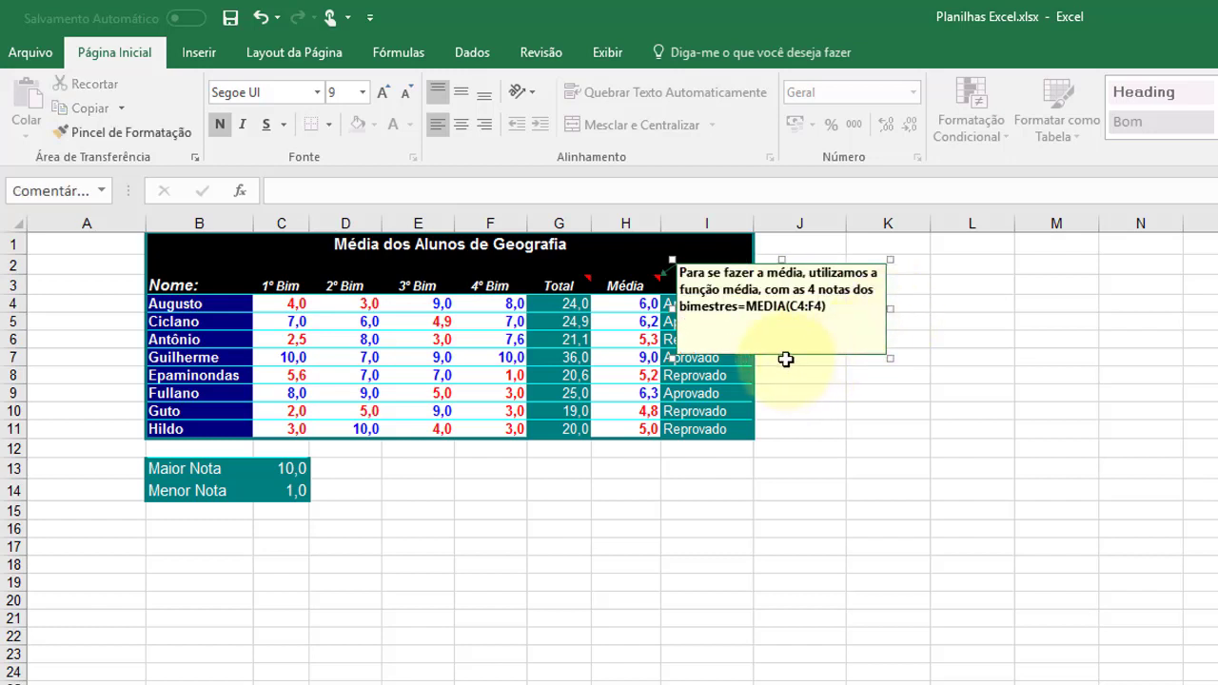
{"action": "left_click_drag", "start_coordinate": [782, 358], "coordinate": [776, 327]}
{"action": "left_click", "coordinate": [971, 393]}
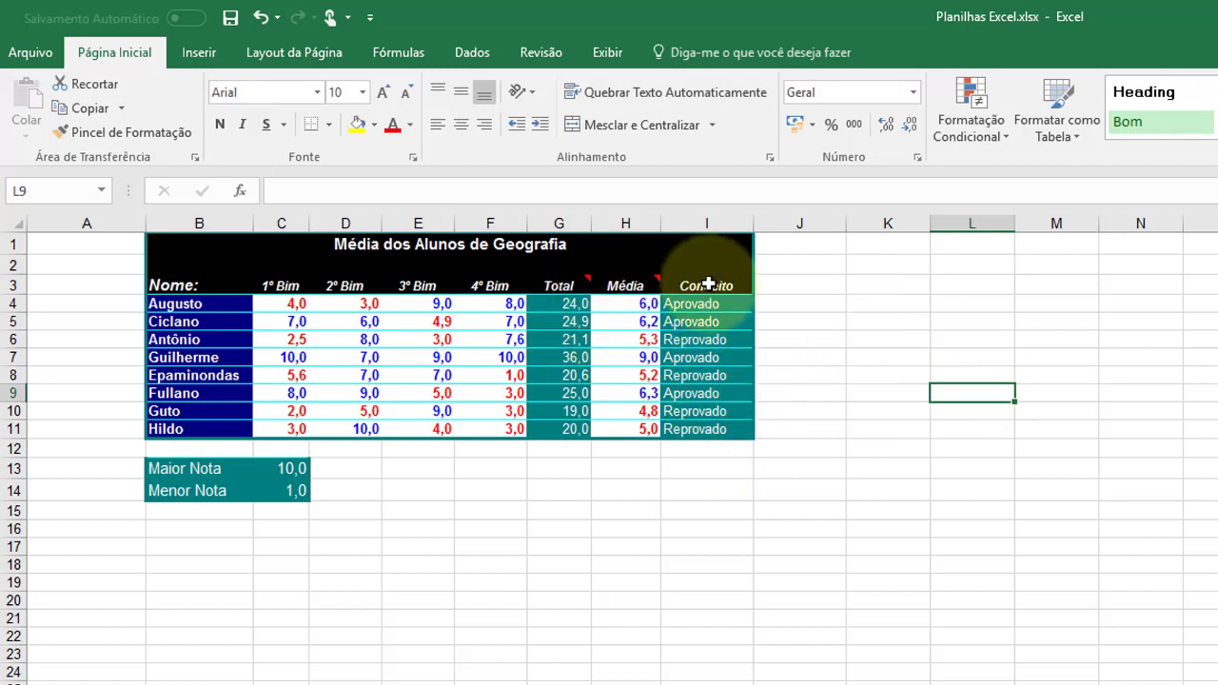
Inspect the Conceito header in I3 and the pass/fail formula in I4.
{"action": "left_click", "coordinate": [707, 286]}
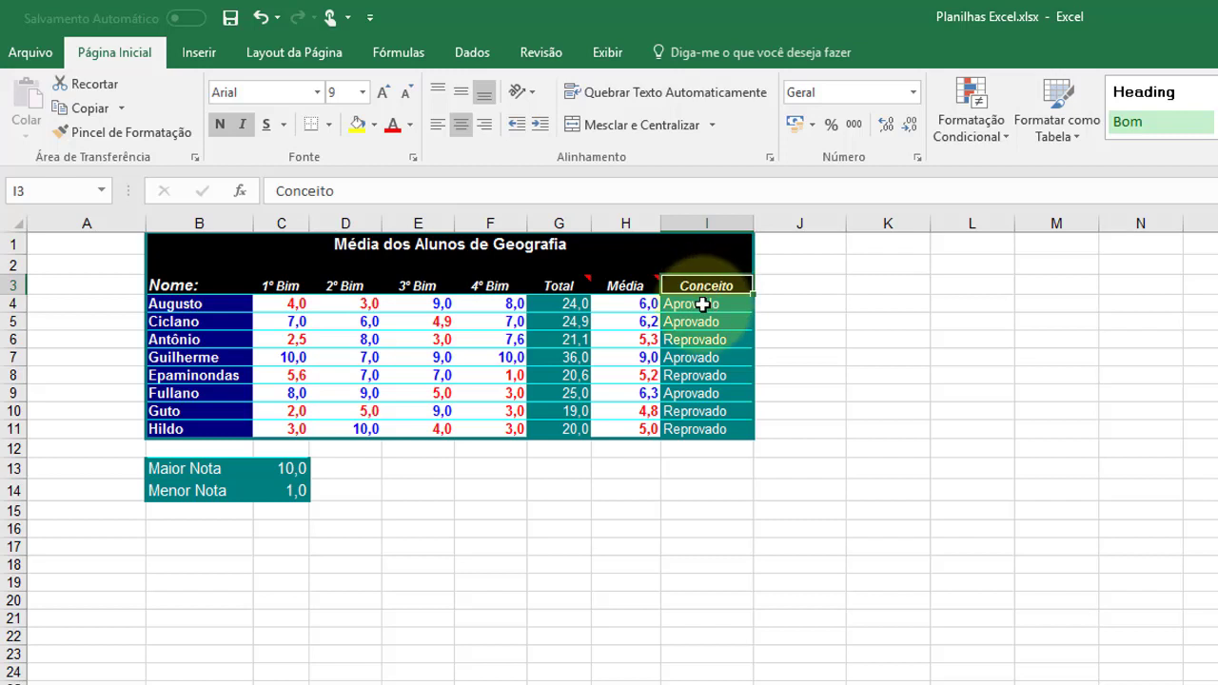
{"action": "left_click", "coordinate": [701, 306]}
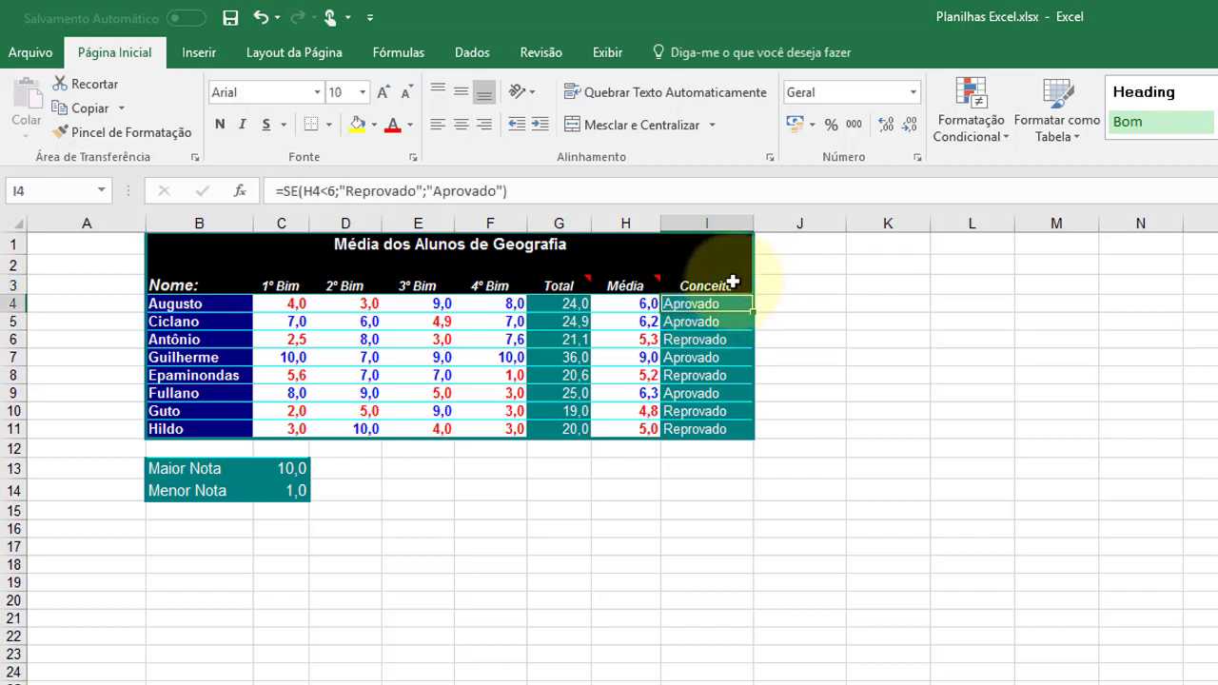
{"action": "left_click", "coordinate": [733, 283]}
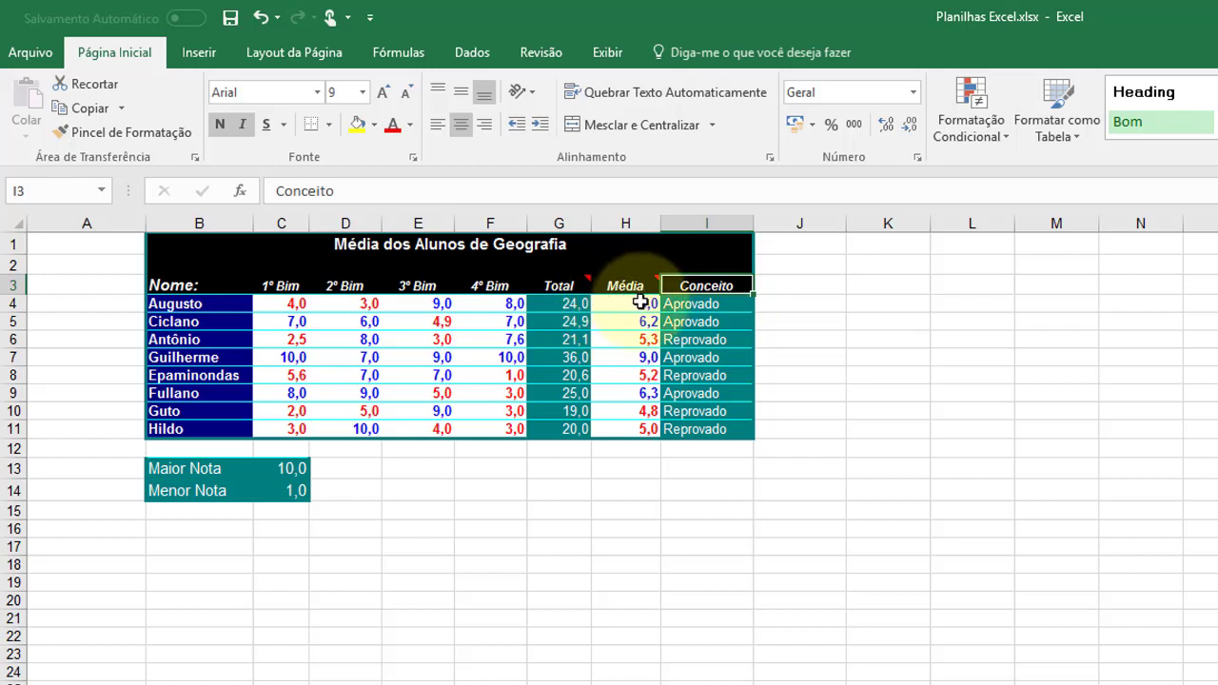
Inspect the Maior Nota and Menor Nota formulas in C13 and C14, then the grades in C4, D4 and C5.
{"action": "left_click", "coordinate": [295, 466]}
{"action": "left_click", "coordinate": [291, 492]}
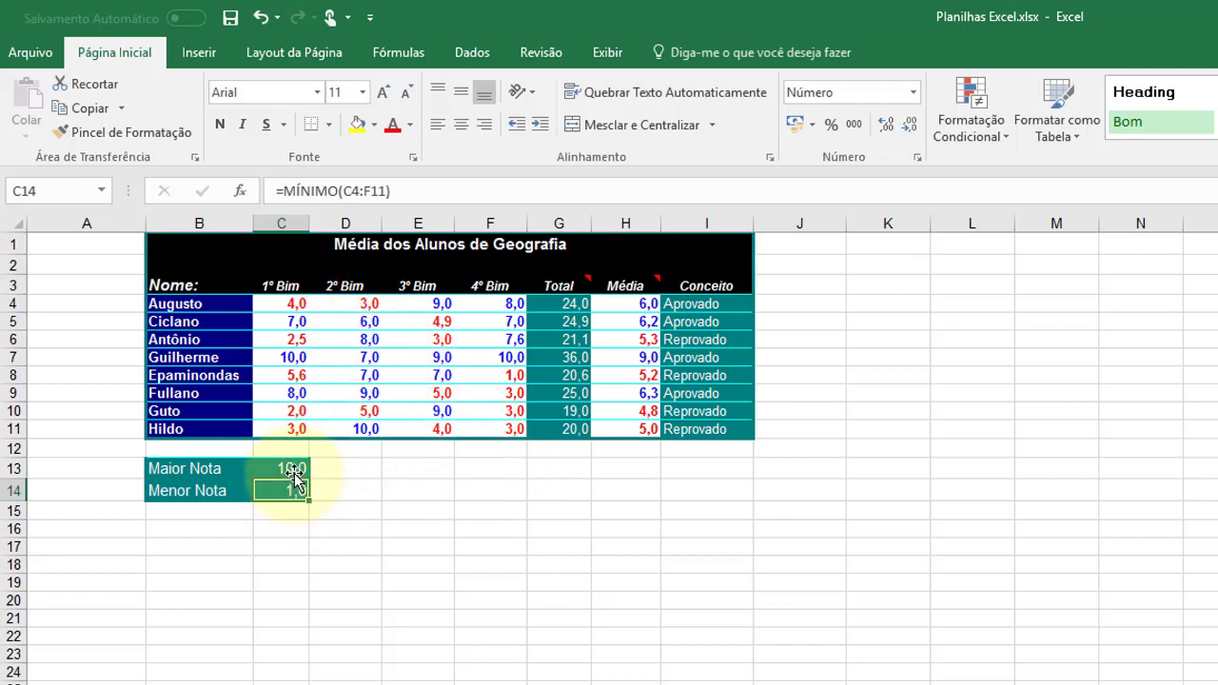
{"action": "left_click", "coordinate": [283, 300]}
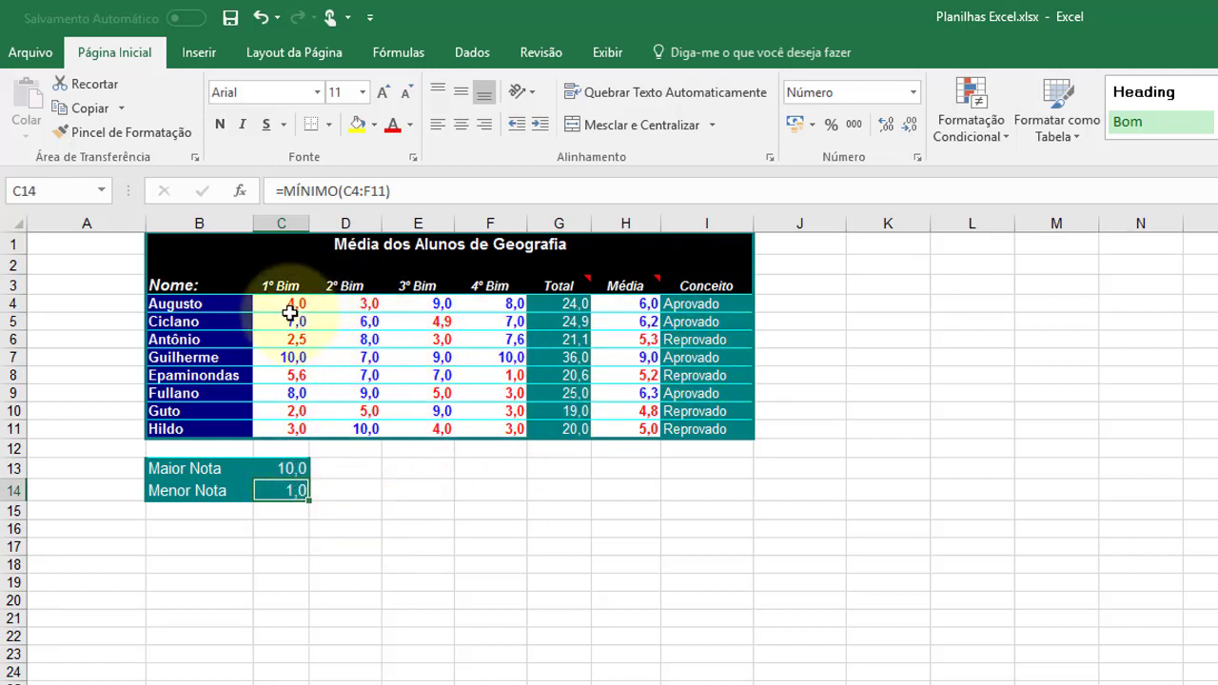
{"action": "left_click", "coordinate": [360, 305]}
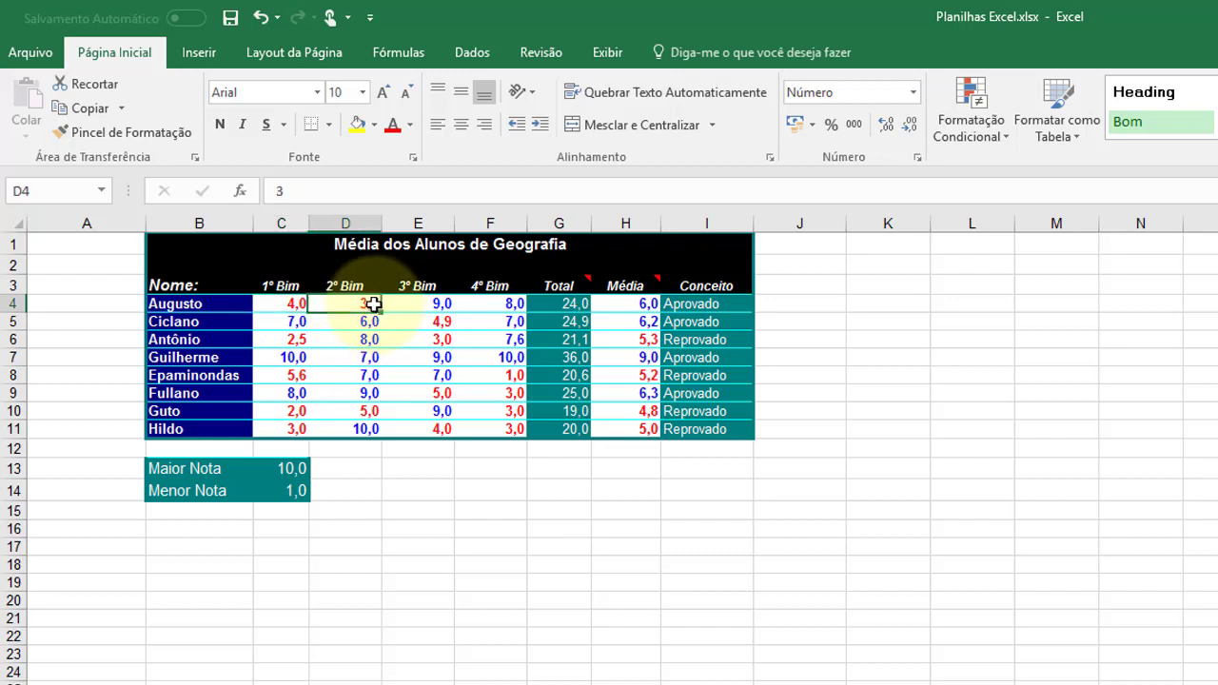
{"action": "left_click", "coordinate": [304, 305]}
{"action": "left_click", "coordinate": [338, 305]}
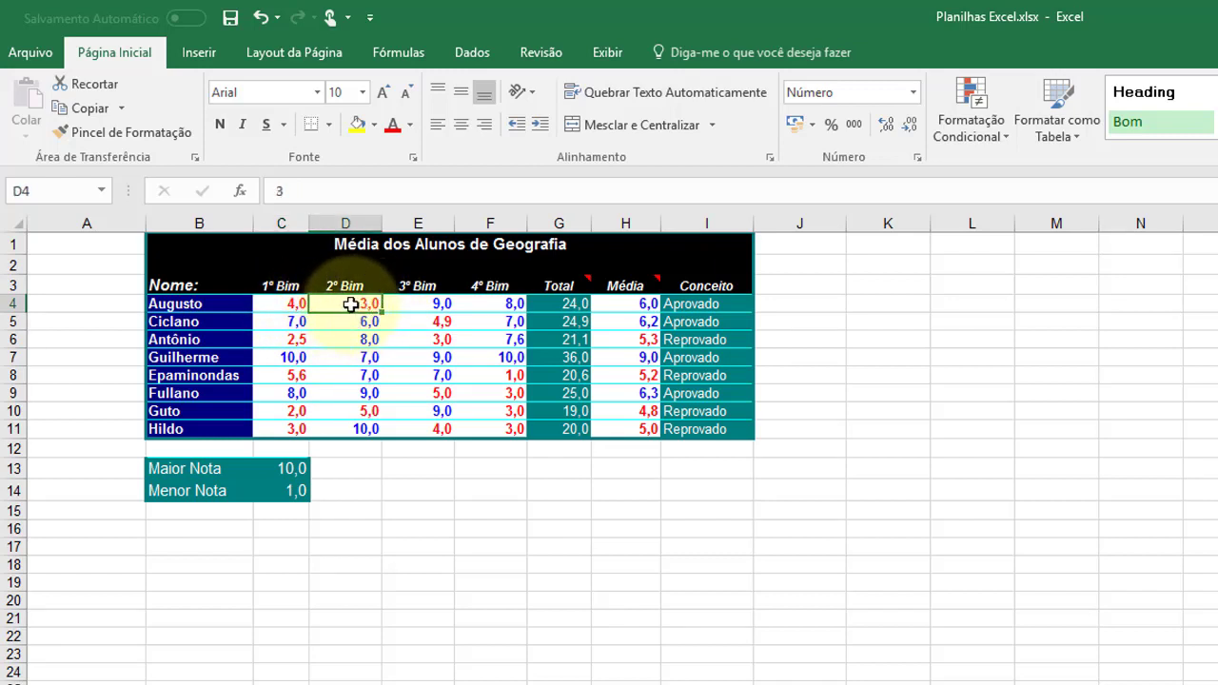
{"action": "left_click", "coordinate": [293, 305]}
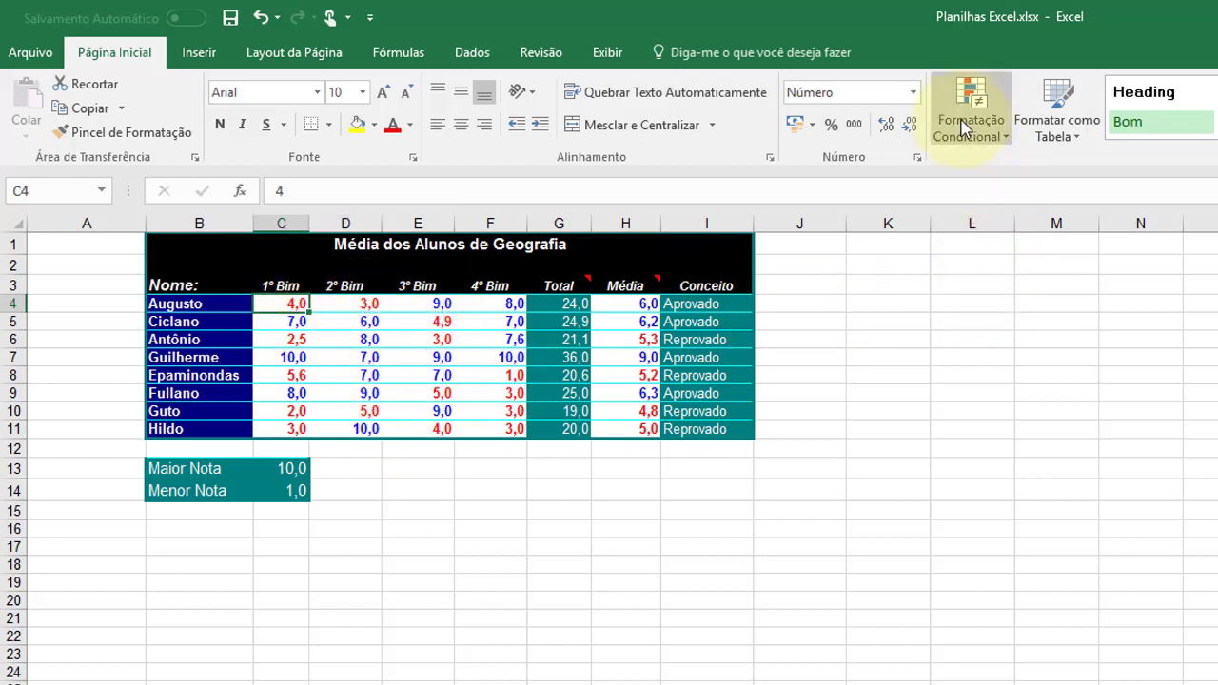
{"action": "left_click", "coordinate": [295, 322]}
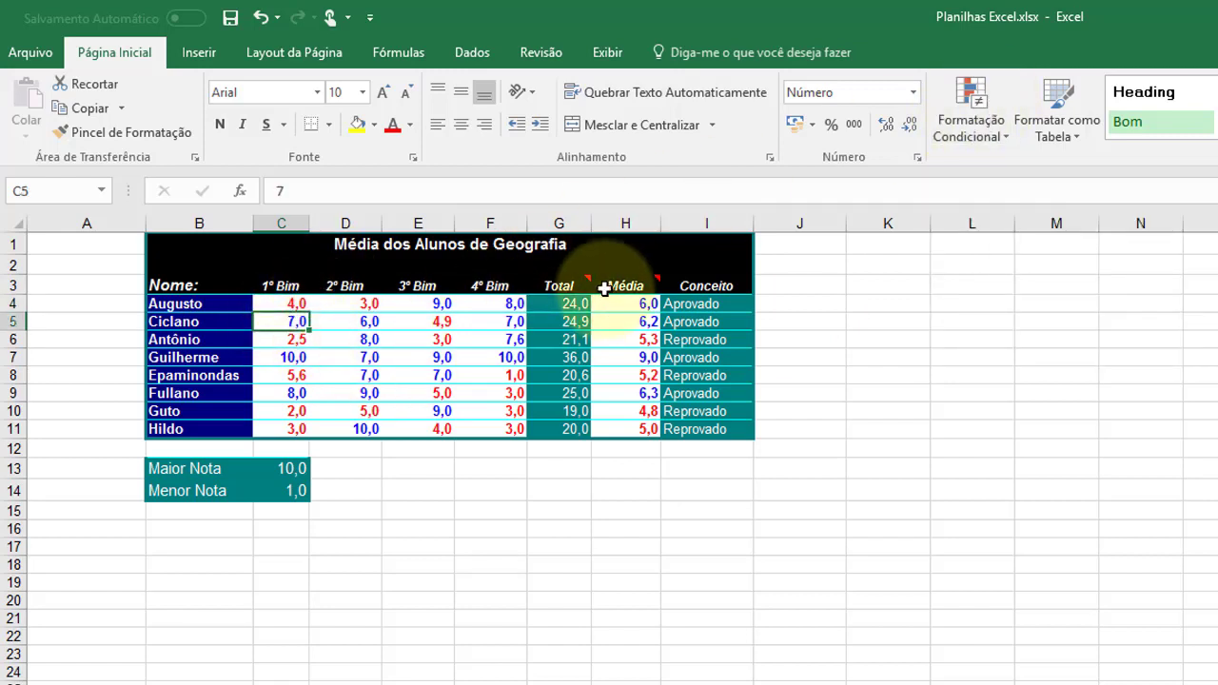